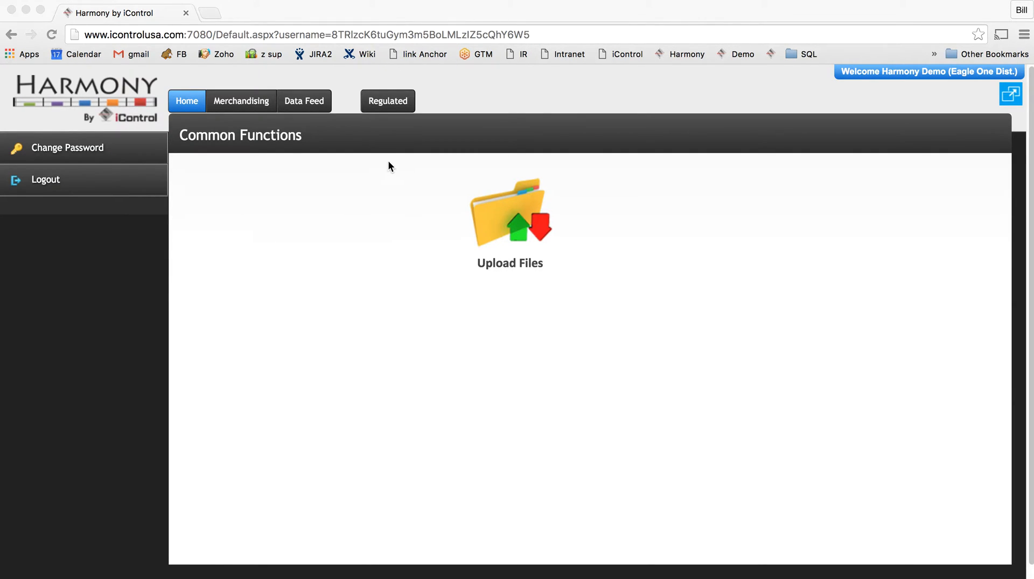
Start a new regulated invoice for the Hardys chain with store number 421.
click(388, 103)
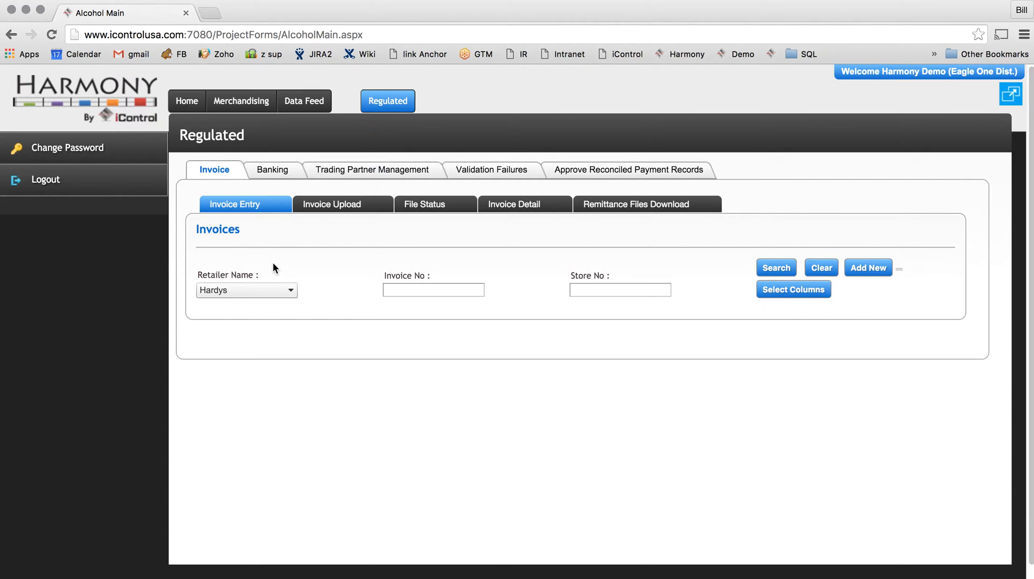
click(864, 280)
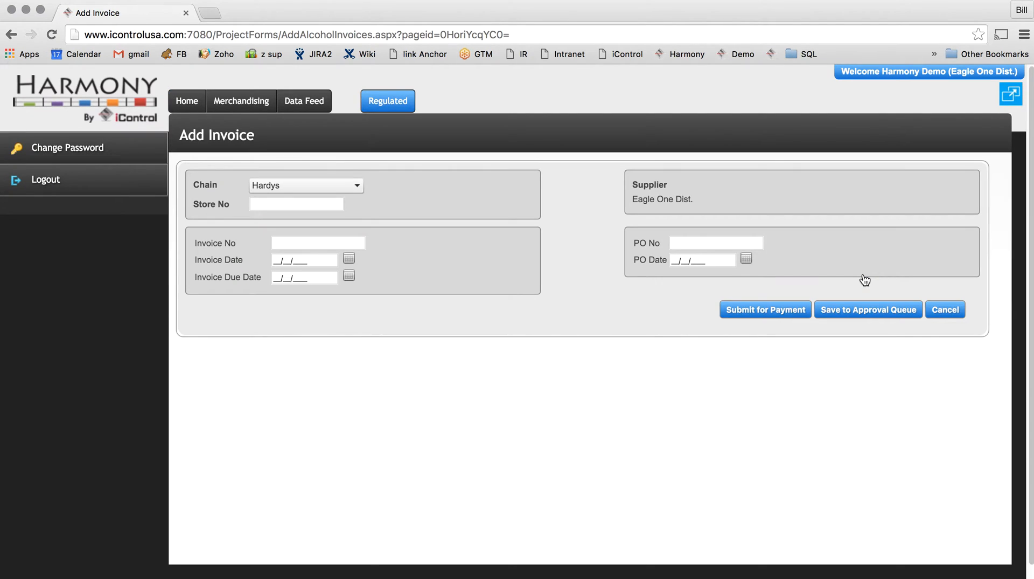
click(322, 183)
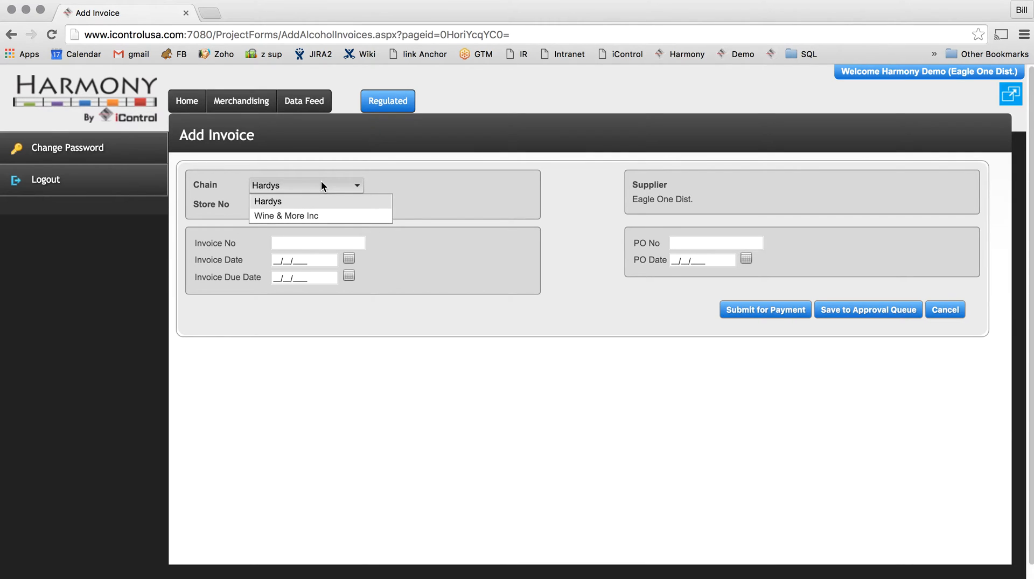
click(312, 201)
click(306, 203)
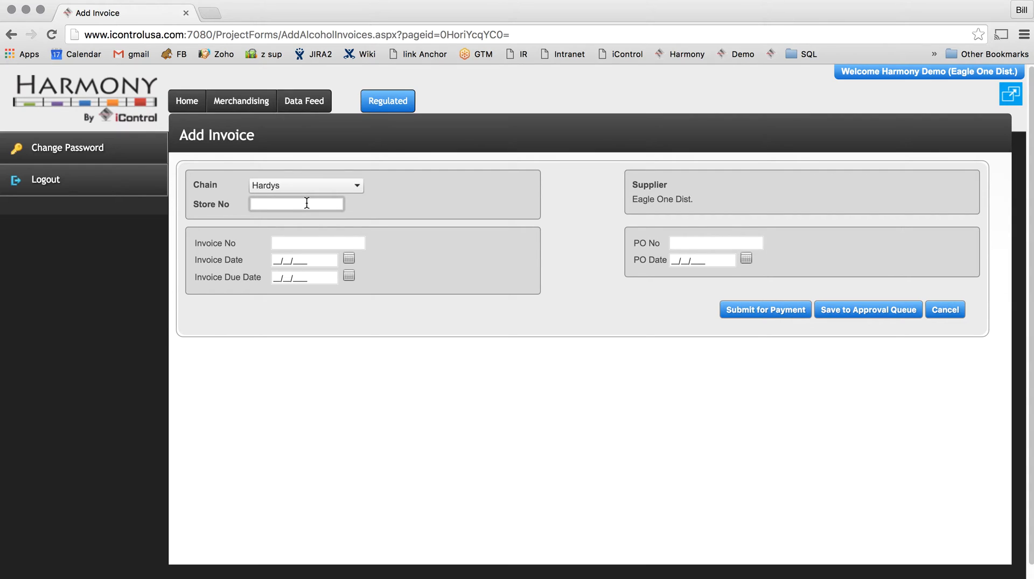
text(4)
click(266, 252)
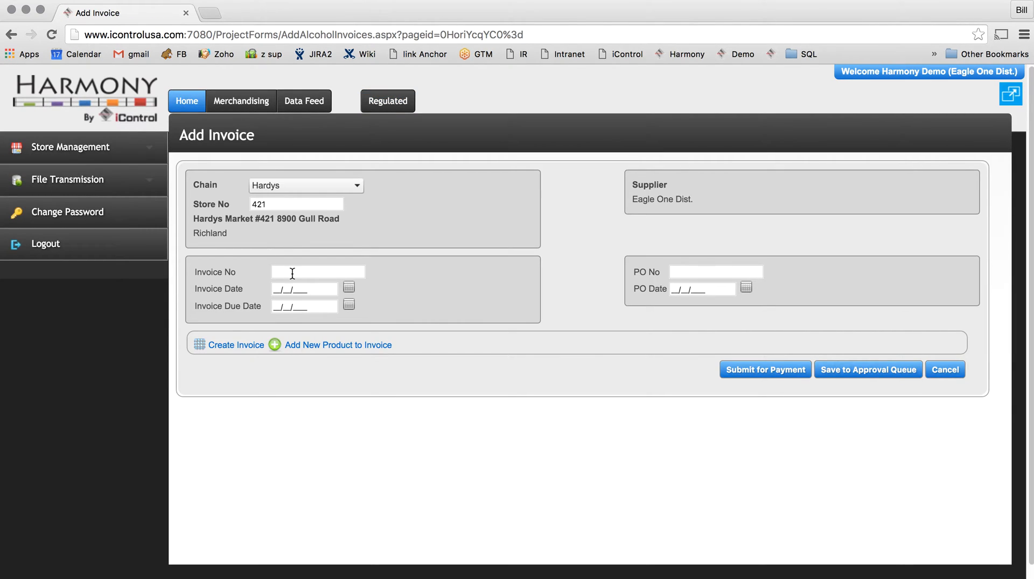
Enter invoice number 99997 and set both the invoice date and the invoice due date to 12/18/2015.
click(293, 272)
text(999)
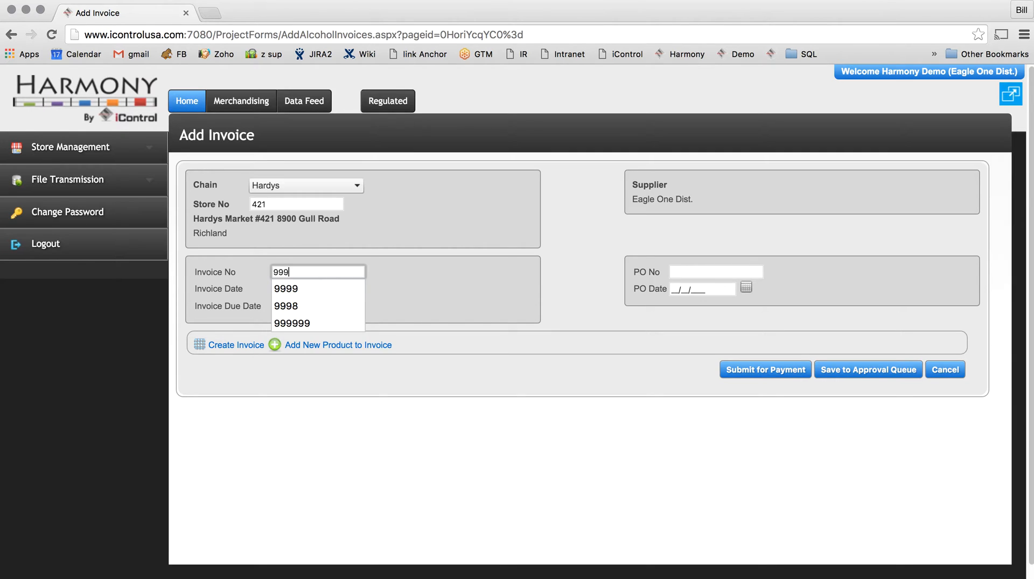
text(97)
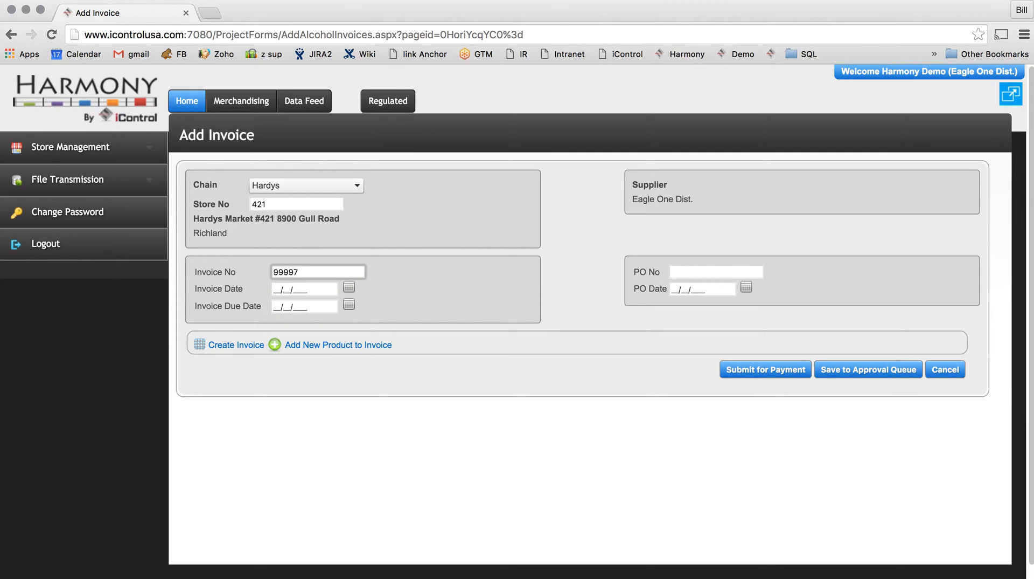
key(Tab)
click(349, 286)
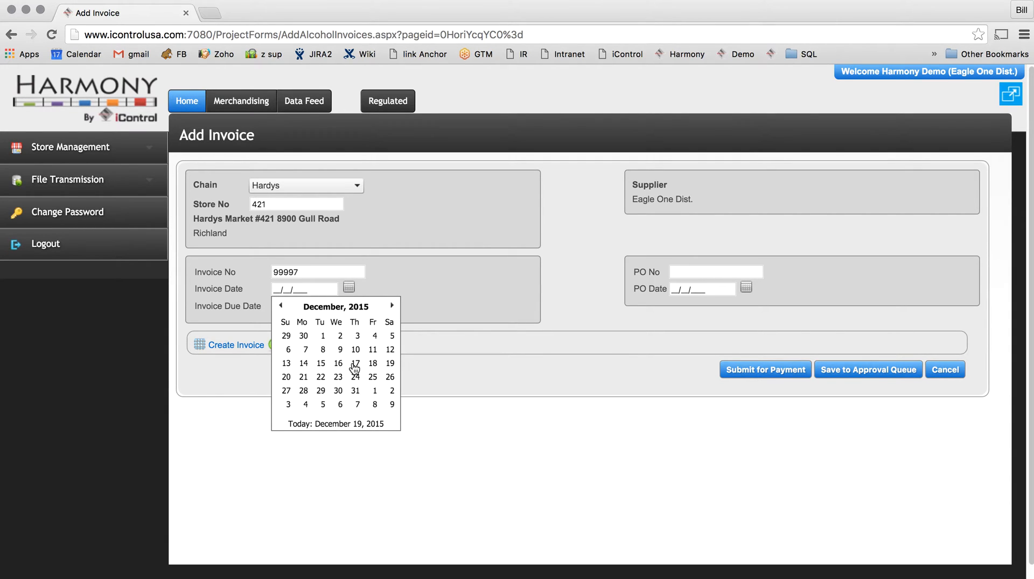
click(372, 364)
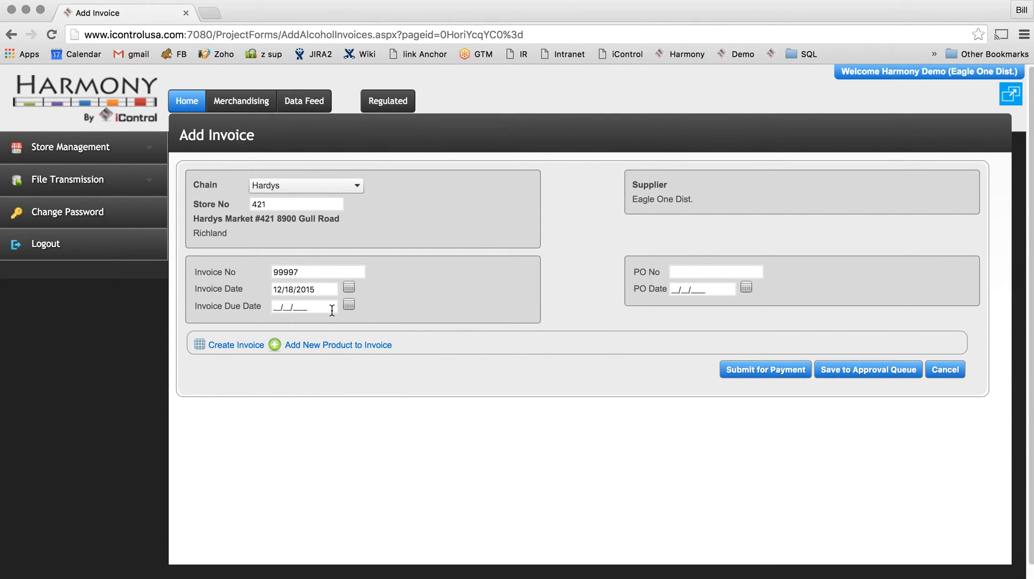
click(350, 303)
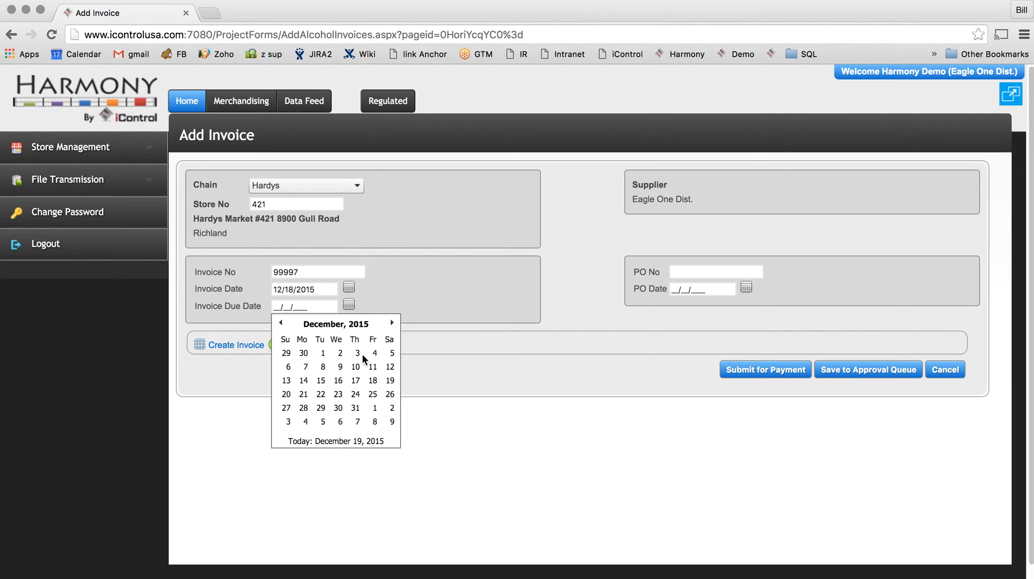
click(373, 379)
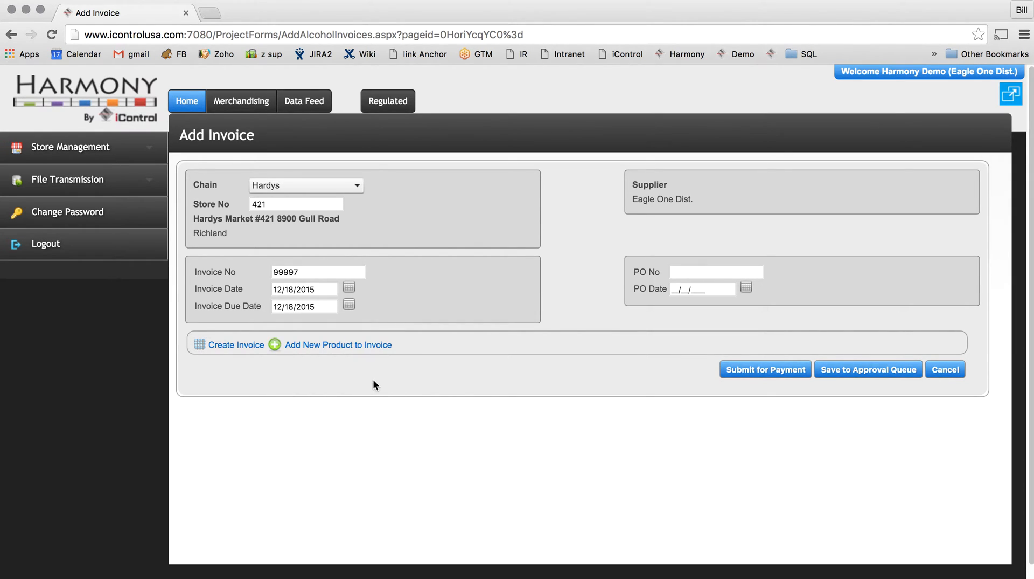
Open the product list for creating the invoice and enter 10 delivery units for Angeline Reserve Pinot Noir 2011.
click(232, 345)
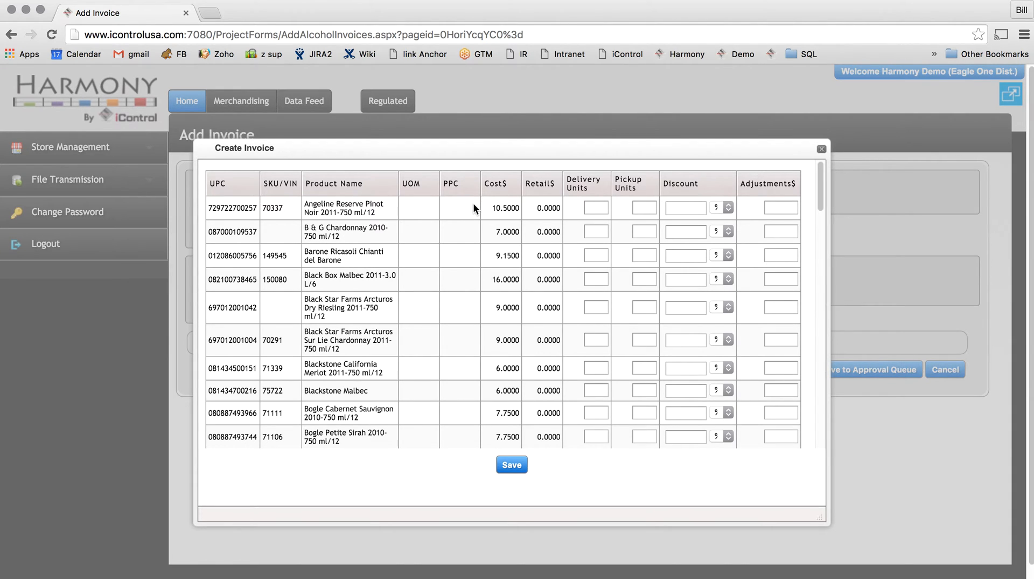
click(595, 206)
text(10)
key(Tab)
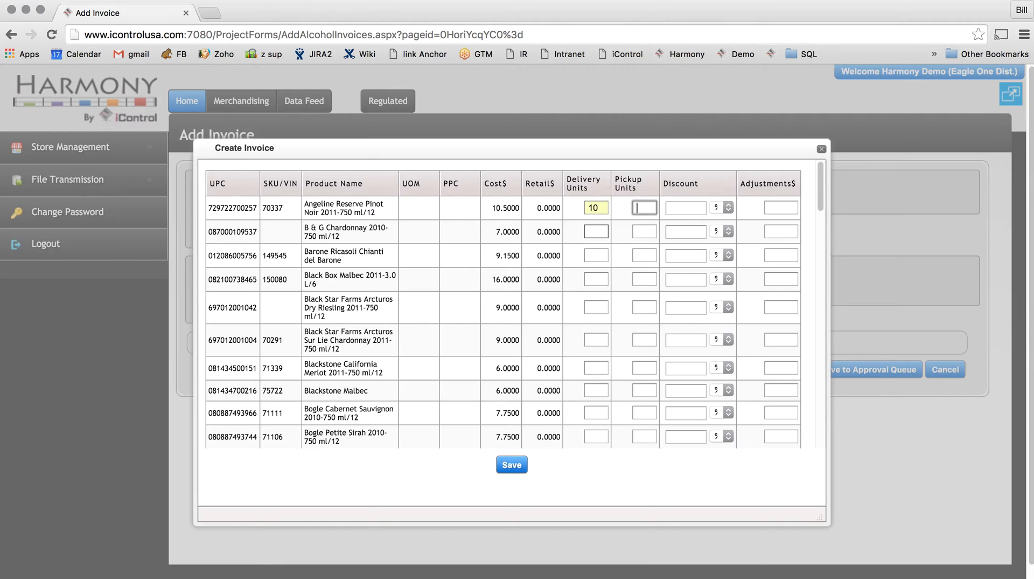
key(Tab)
key(Tab)
key(Tab)
key(Tab)
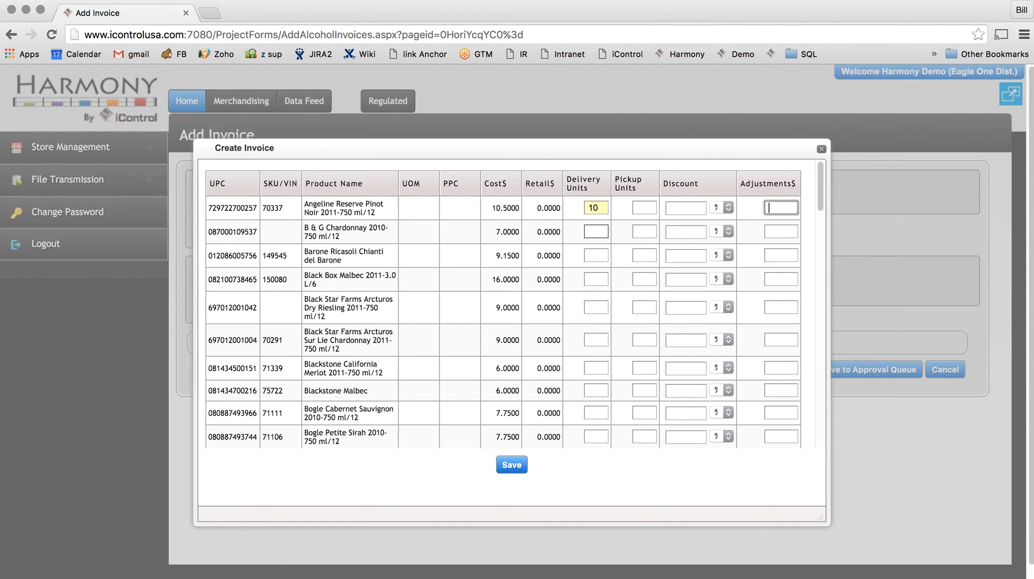
Set the delivery units of B & G Chardonnay 2010 to 10.
text(19)
key(Tab)
key(Tab)
key(Tab)
key(Tab)
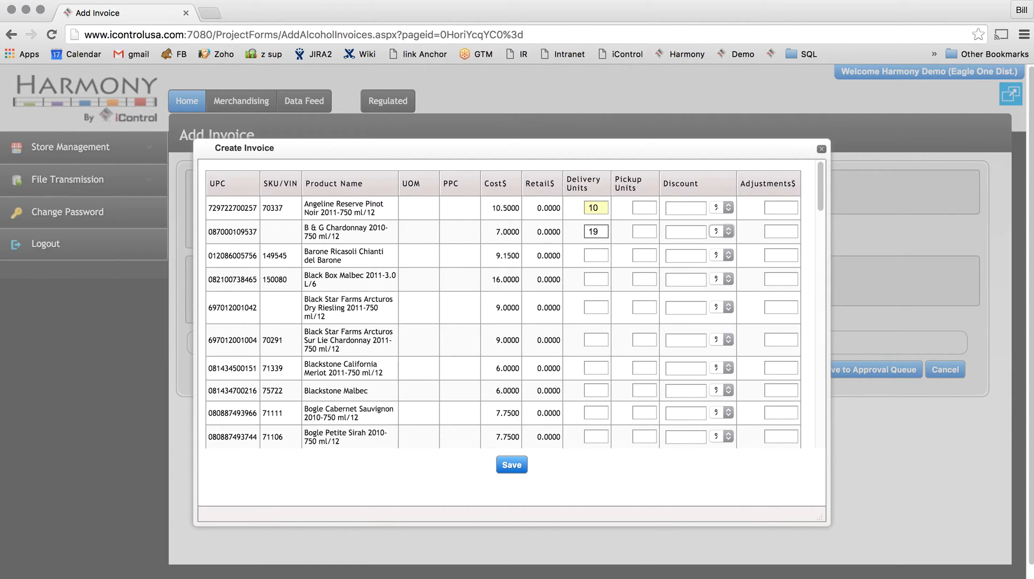
key(shift+Tab)
key(shift+Tab)
key(shift+Tab)
key(shift+Tab)
text(10)
Enter 0 delivery units and 2 pickup units for Barone Ricasoli Chianti del Barone.
key(Tab)
key(Tab)
key(Tab)
key(Tab)
key(Tab)
text(0)
key(Tab)
text(2)
key(Tab)
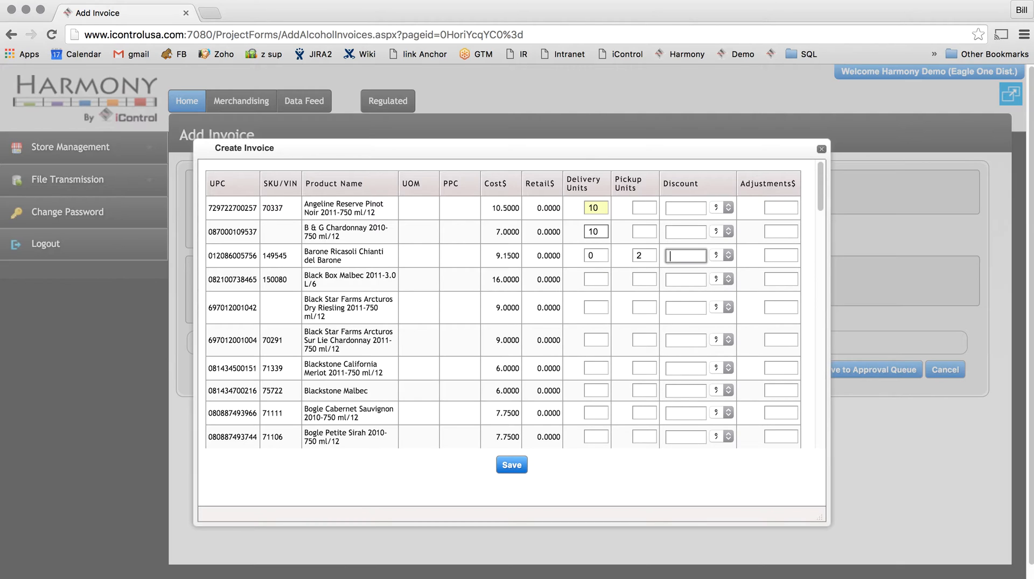
key(Tab)
key(Tab)
Enter 10 delivery units and a 10% discount for Black Box Malbec 2011.
click(596, 278)
text(10)
click(645, 279)
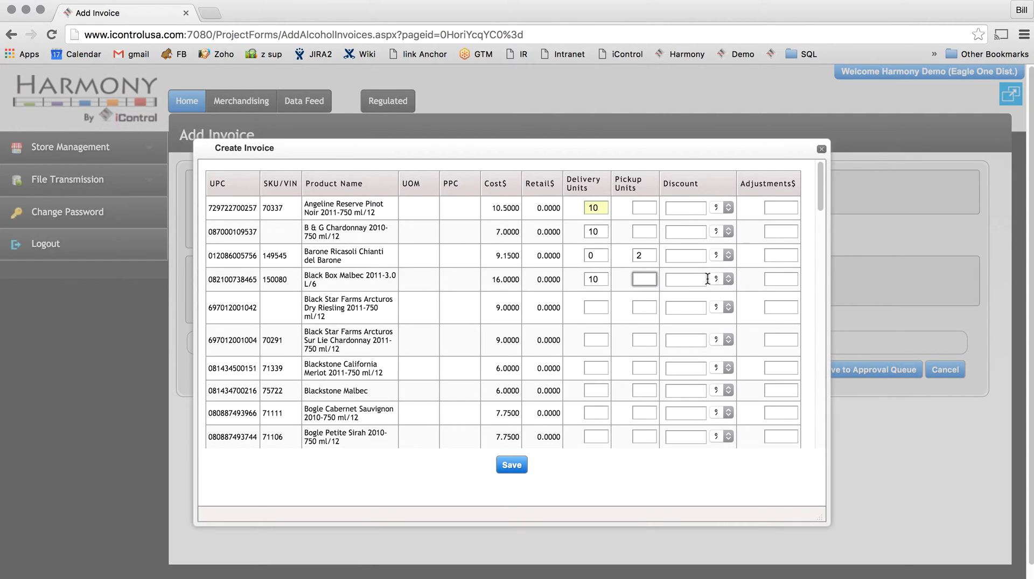
click(728, 279)
click(724, 279)
click(683, 279)
text(10)
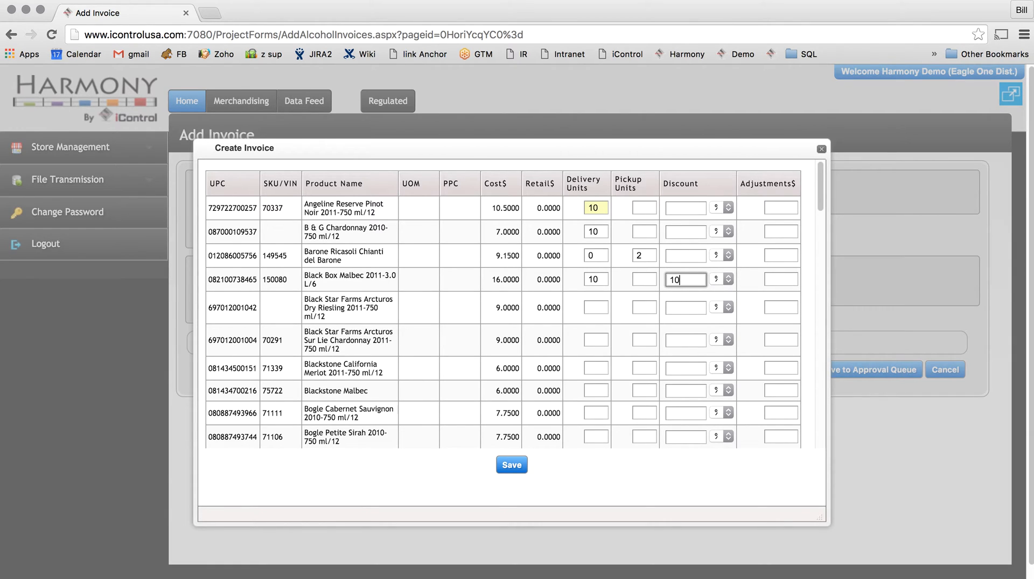
Enter 10 delivery units for Black Star Farms Arcturos Dry Riesling 2011 and save the product lines to the invoice.
click(598, 340)
click(596, 311)
text(10)
key(Tab)
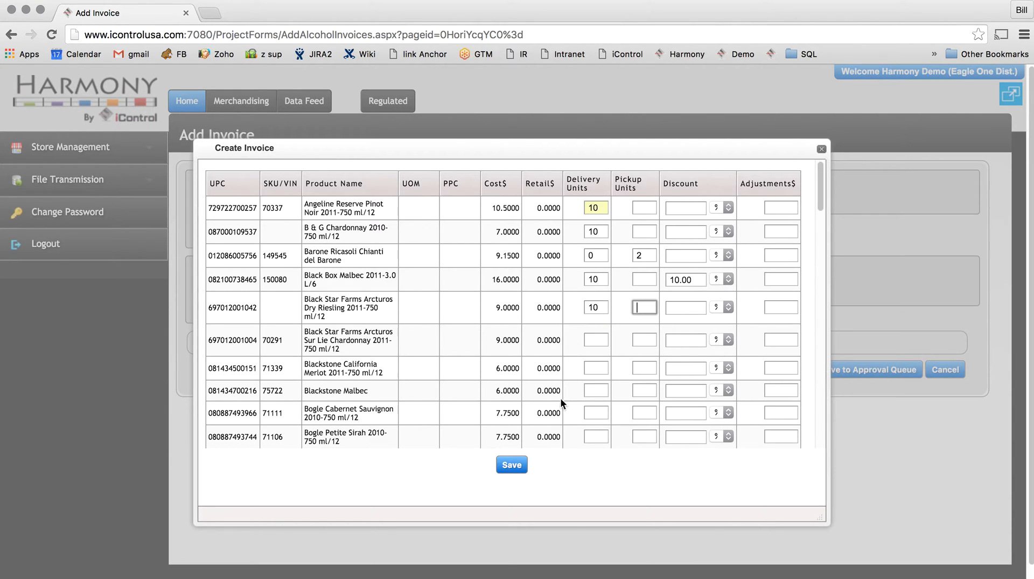
click(511, 474)
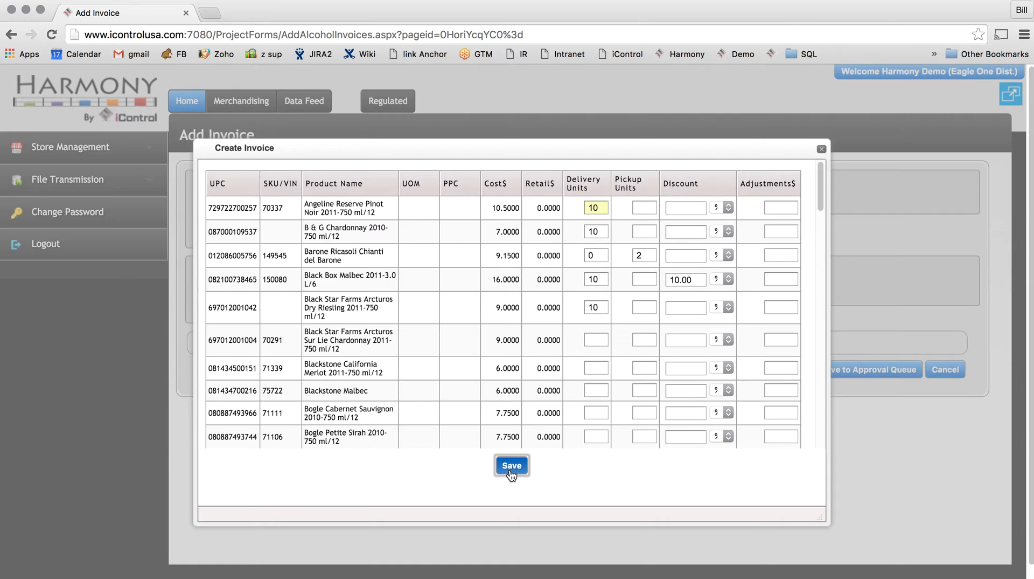
click(511, 475)
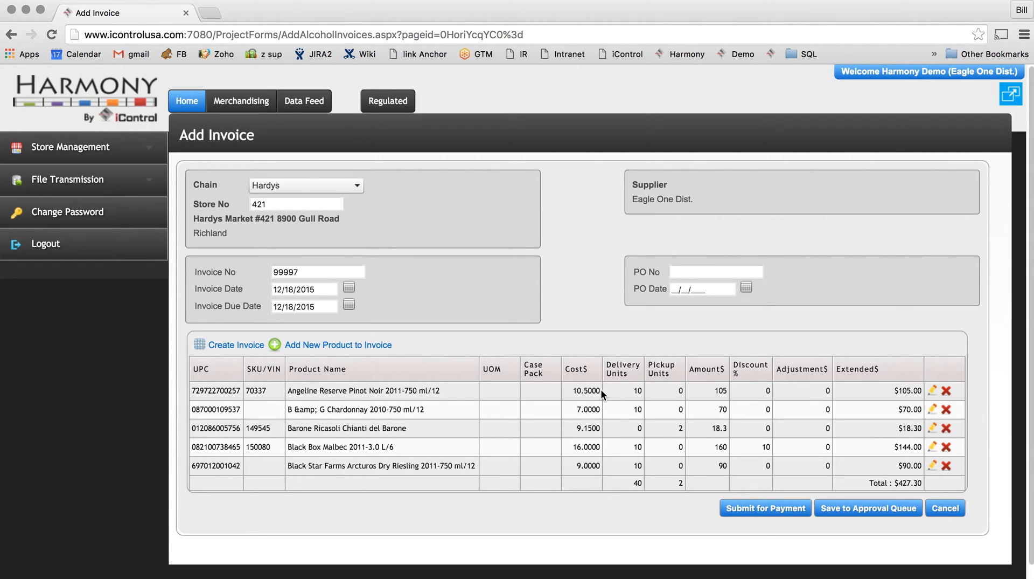
Edit the Angeline Reserve Pinot Noir line, set its cost to 10.00 dollars and save the change.
click(933, 393)
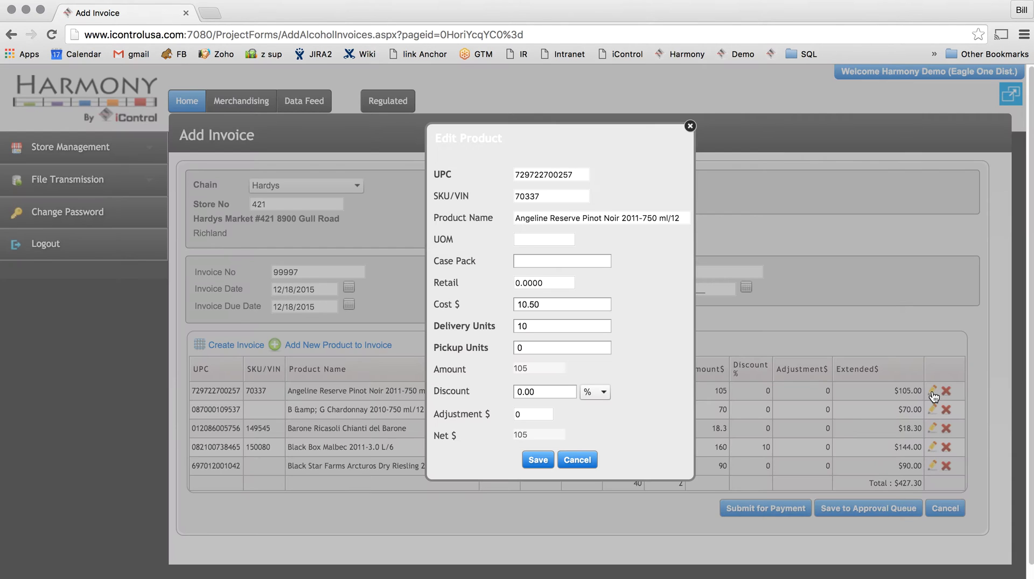
double_click(550, 304)
key(BackSpace)
text(10)
key(Tab)
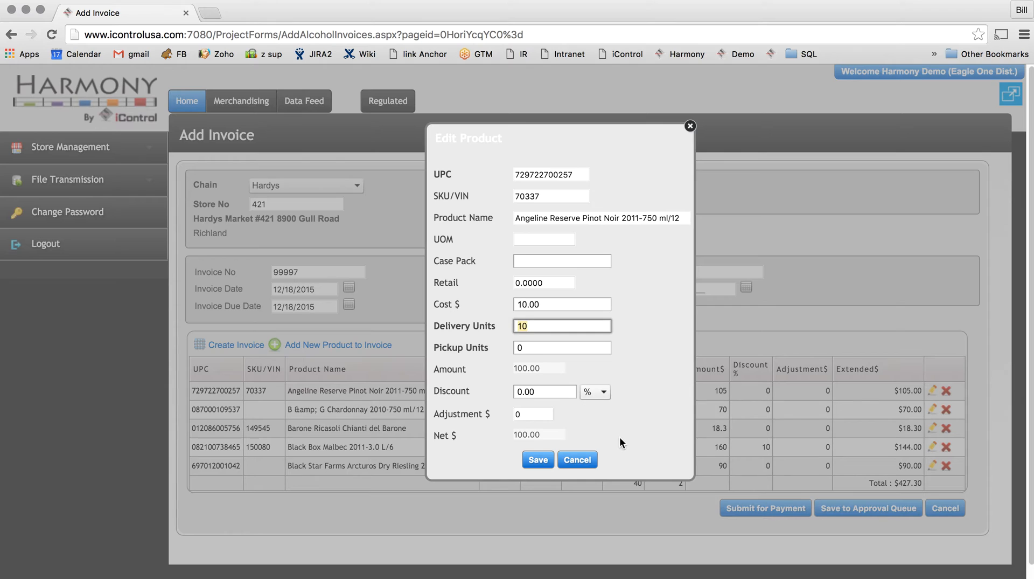
click(537, 460)
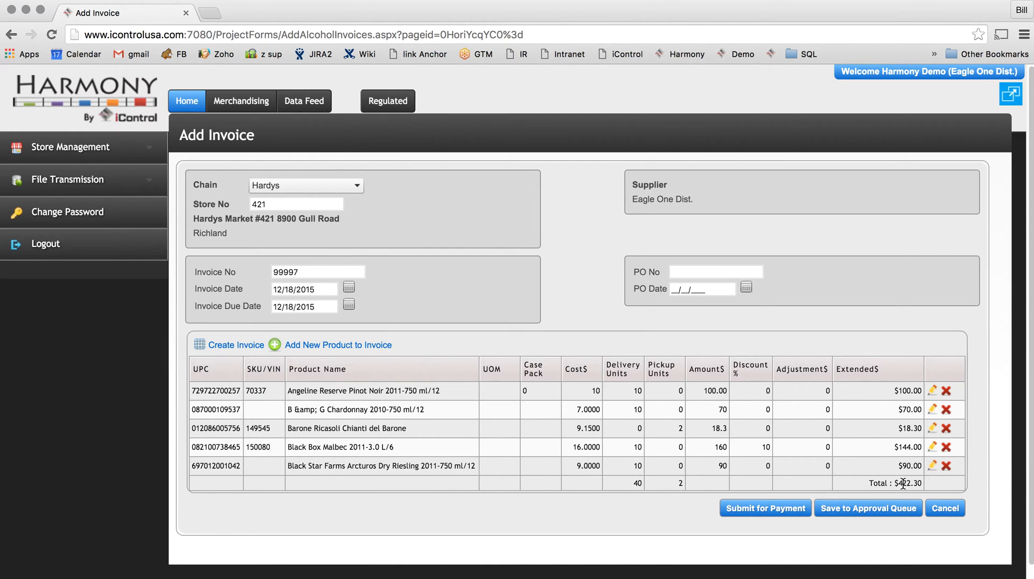
Delete the Black Star Farms Arcturos Dry Riesling line and save the invoice to the approval queue.
click(948, 466)
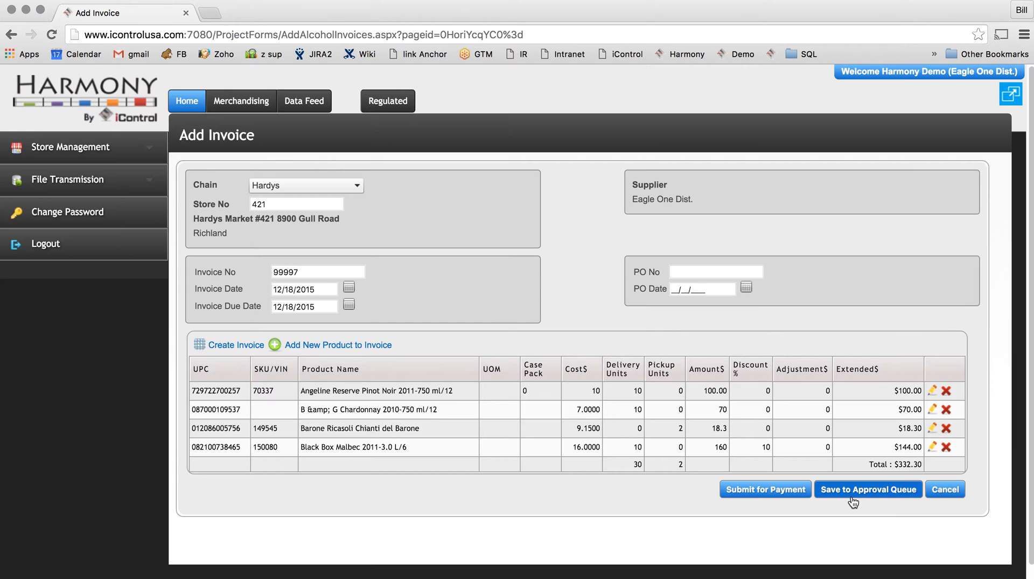
click(880, 494)
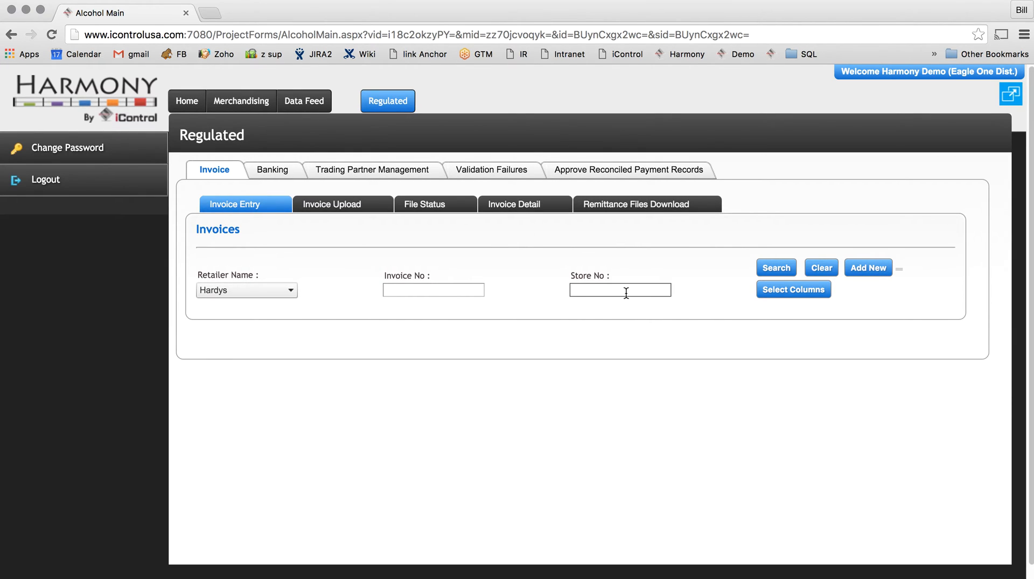
Search the Hardys invoices for invoice number 9999.
click(462, 291)
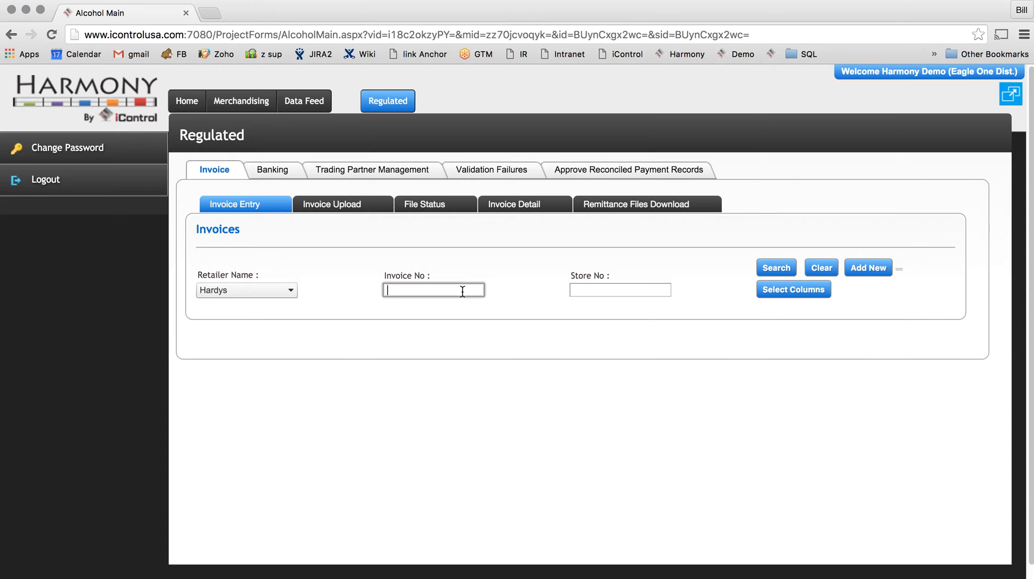
text(99)
text(99)
click(775, 269)
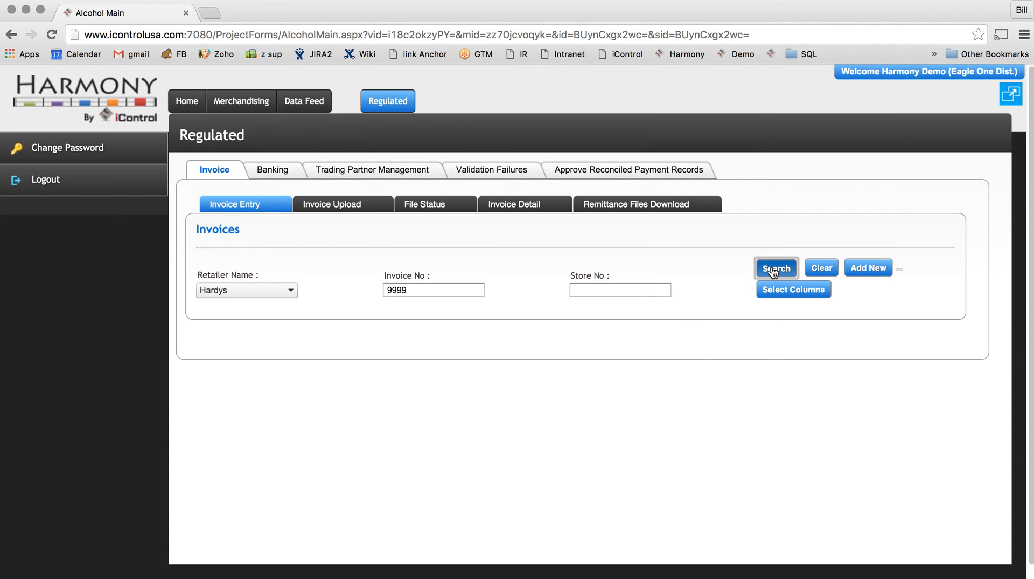
Clear the invoice number filter and search all Hardys invoices.
click(482, 291)
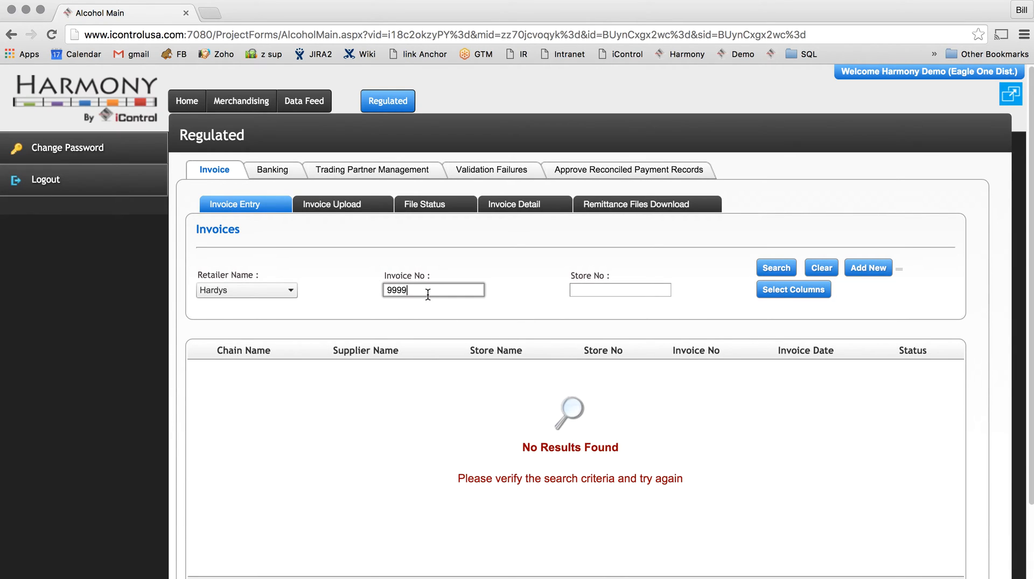
key(BackSpace)
key(BackSpace)
key(BackSpace)
key(BackSpace)
click(779, 272)
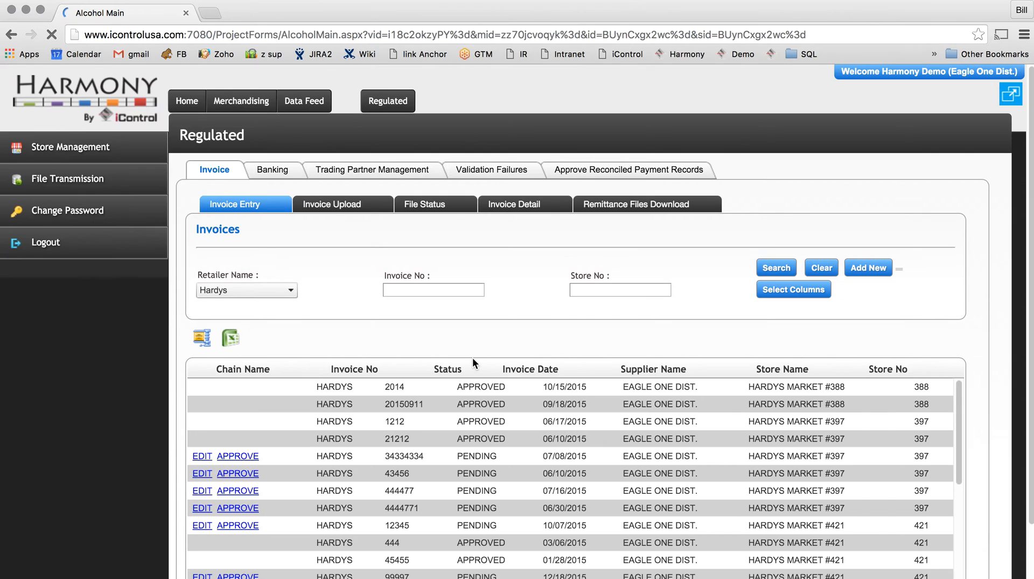
Sort the listed invoices by invoice number in descending order and select the number 99997 in its row.
scroll(473, 395, down, 1)
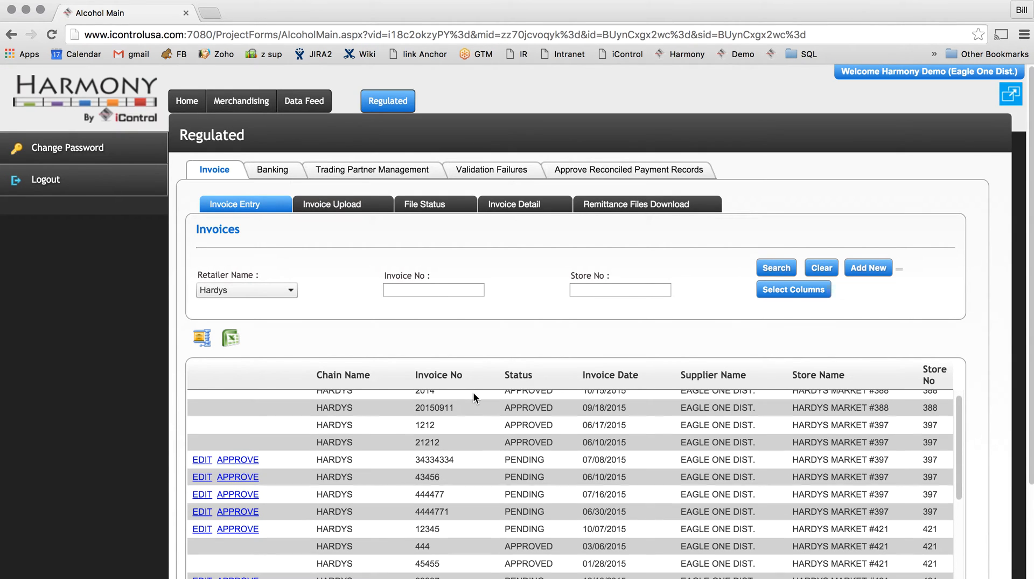
click(450, 377)
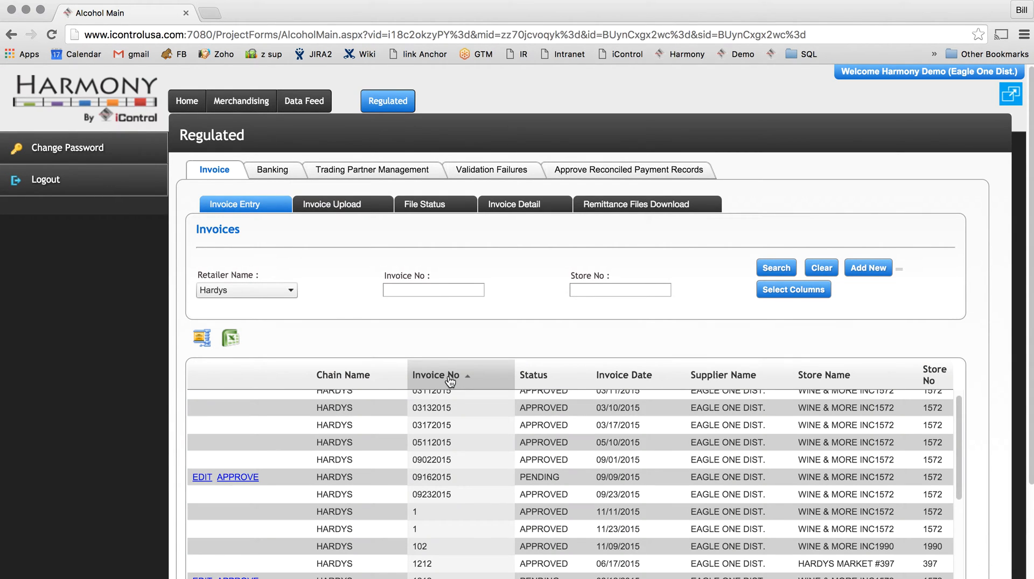
click(450, 377)
scroll(472, 486, up, 1)
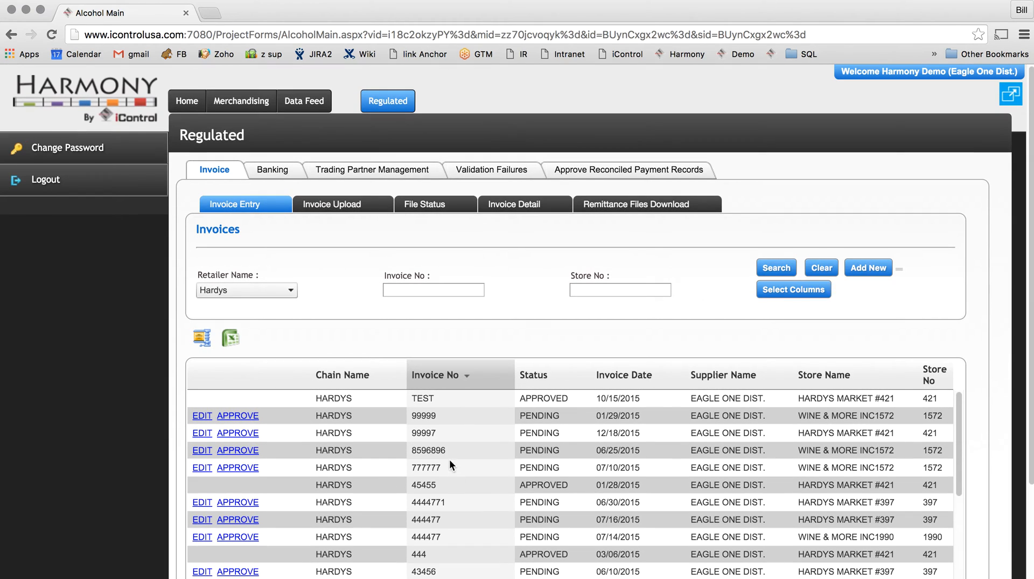
click(424, 432)
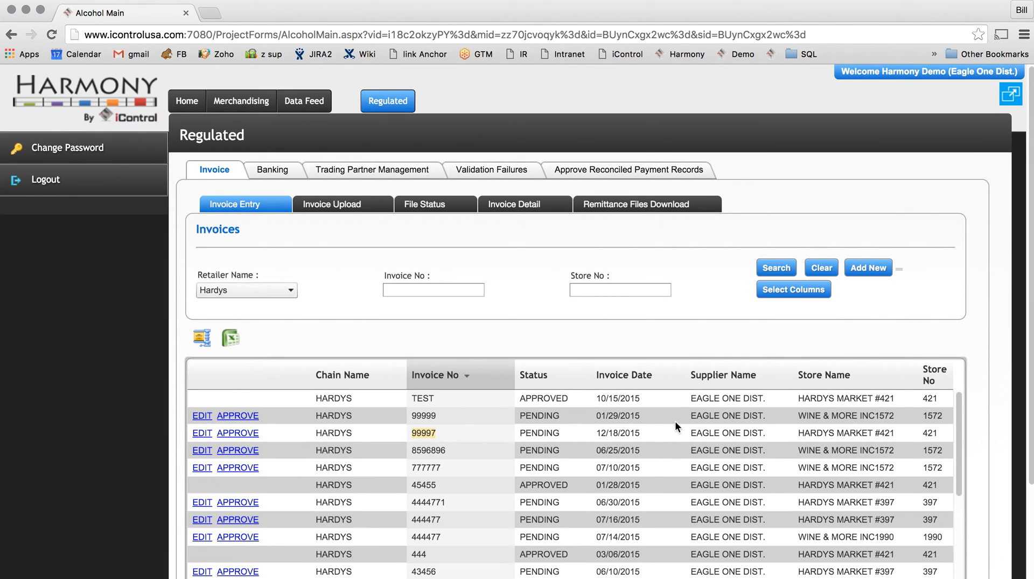
Open pending invoice 99997 to review its product lines, and leave it without saving.
click(590, 435)
click(200, 434)
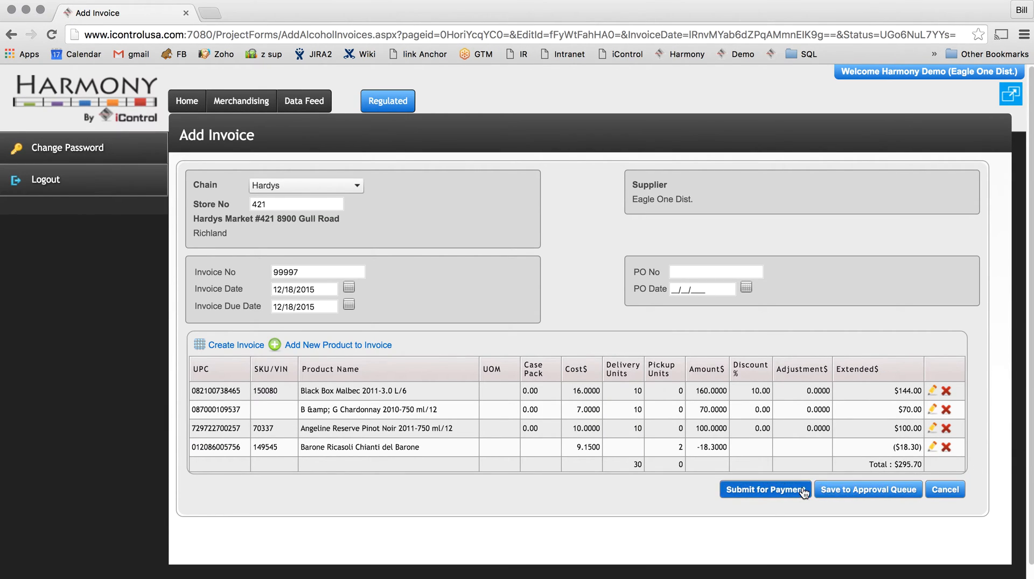
click(946, 495)
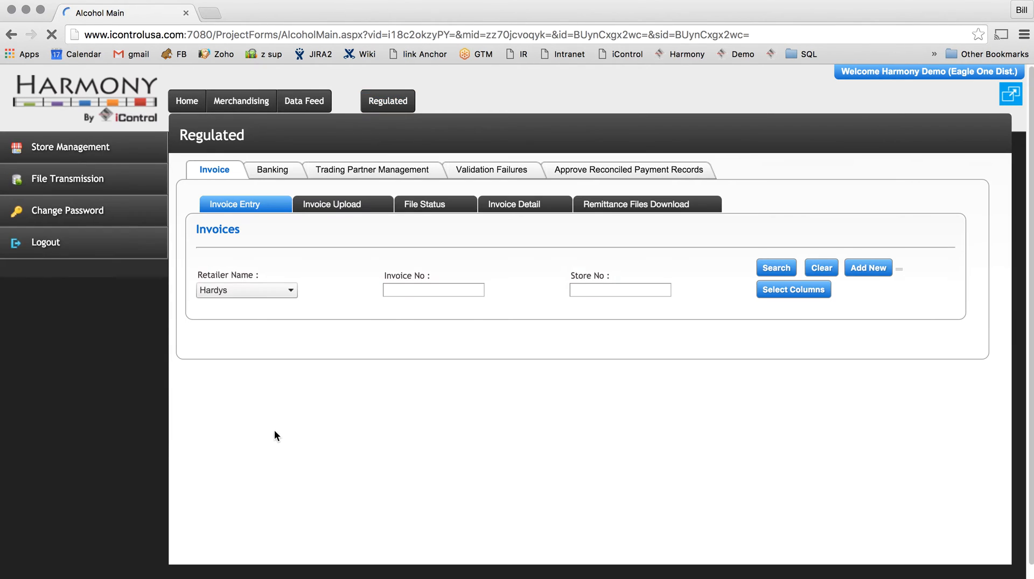
Search the Hardys invoices for invoice number 99997.
click(398, 294)
text(99)
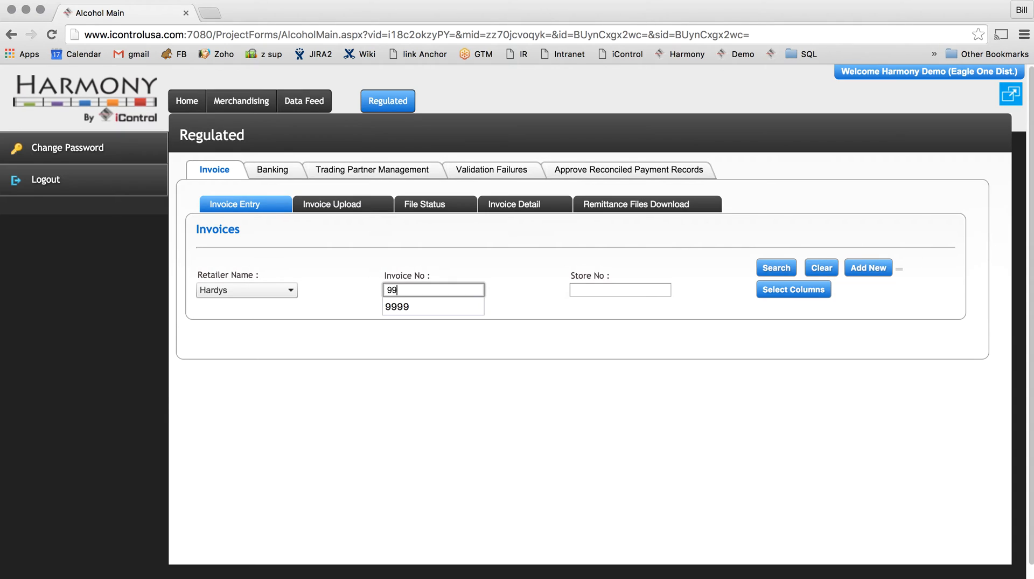
text(997)
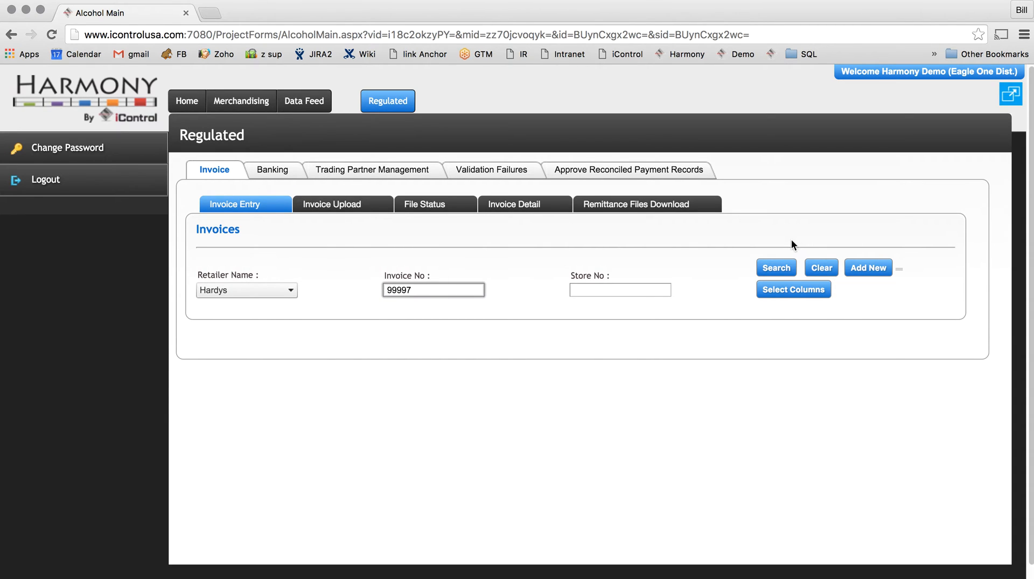
click(775, 268)
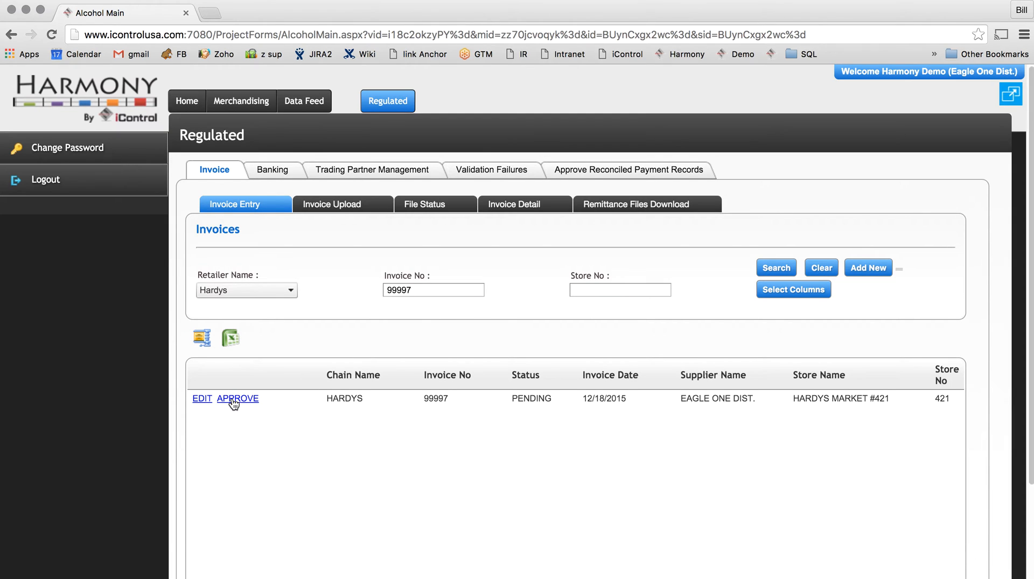
Open invoice 99997 for editing and submit it for payment.
click(200, 399)
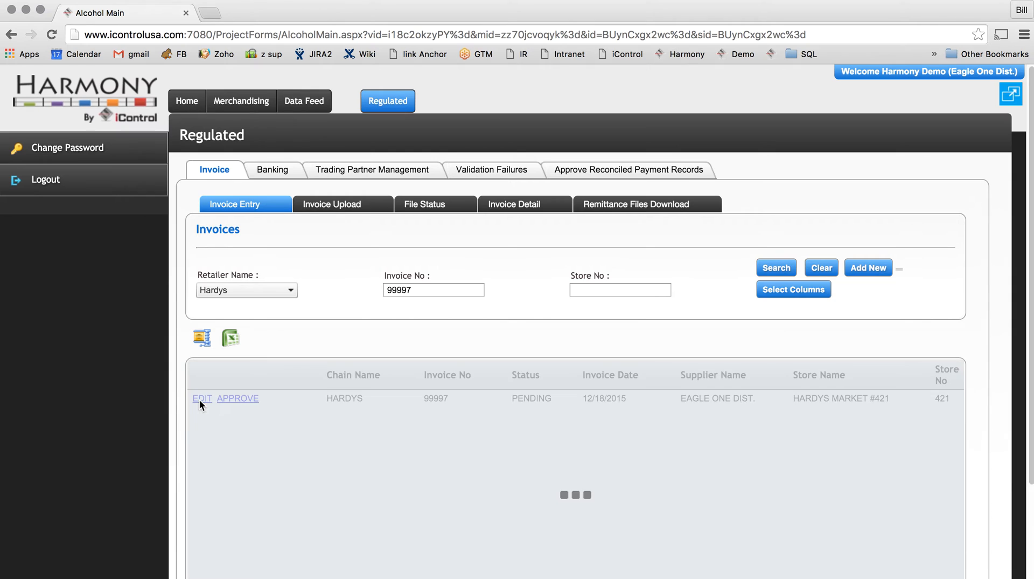
scroll(741, 428, down, 1)
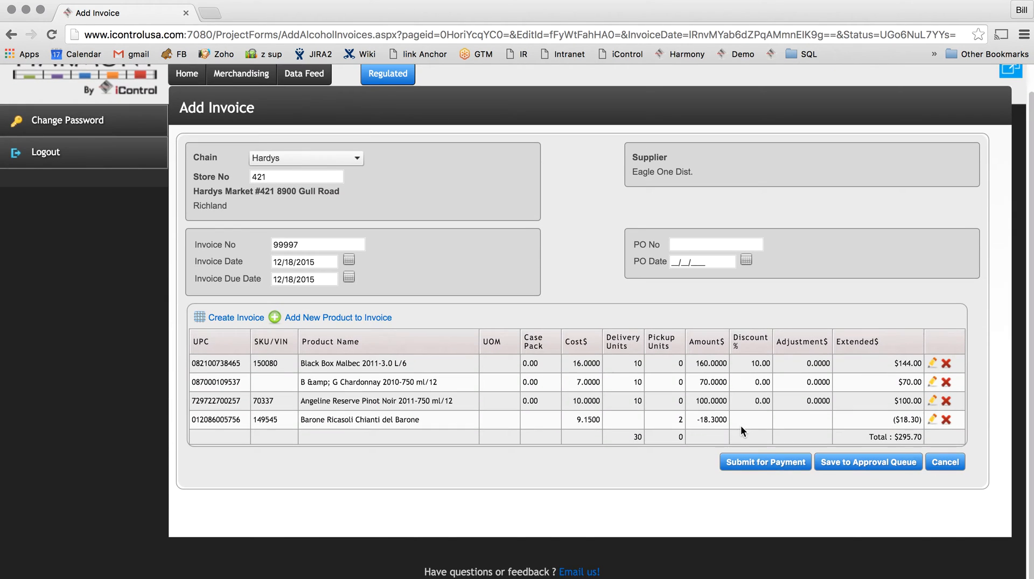
click(772, 465)
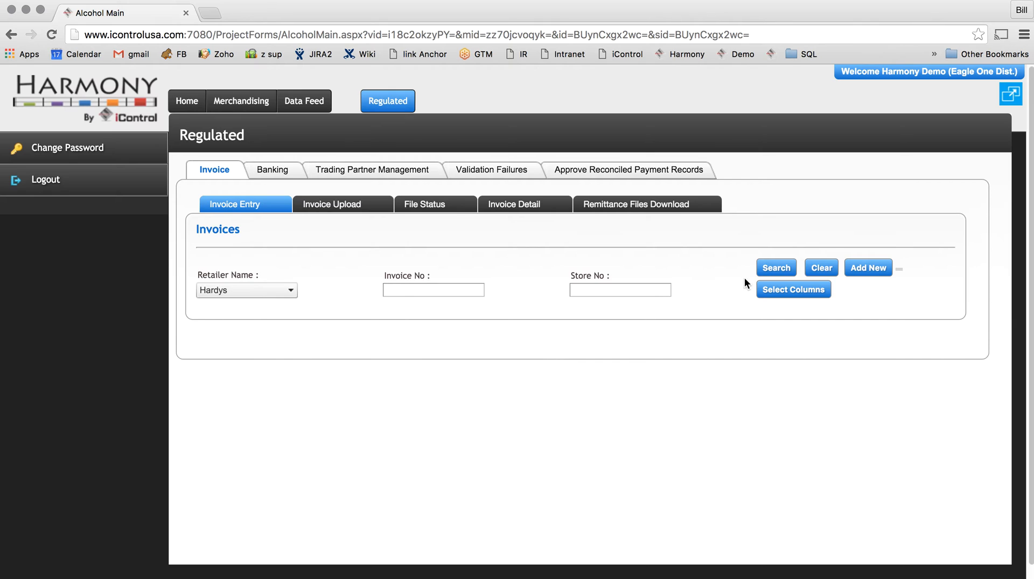
List the Hardys invoices, filter them by invoice number 99997 and check that invoice's status.
click(774, 270)
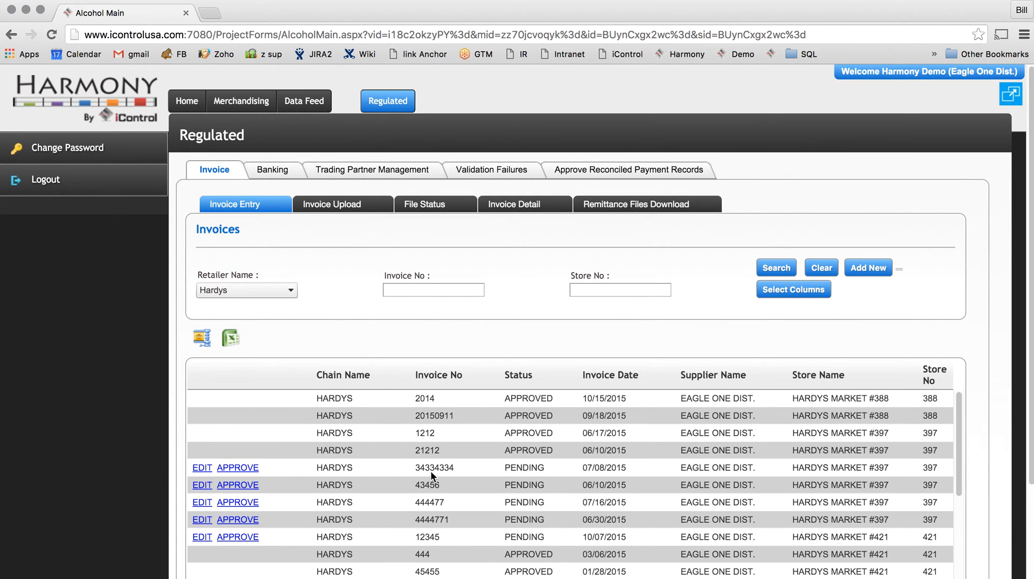
click(448, 286)
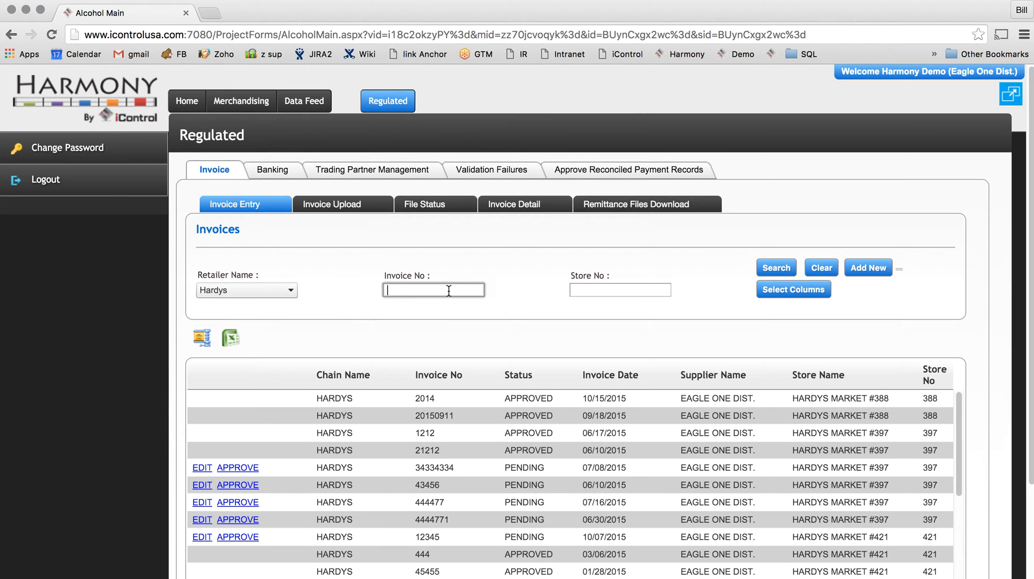
text(99997)
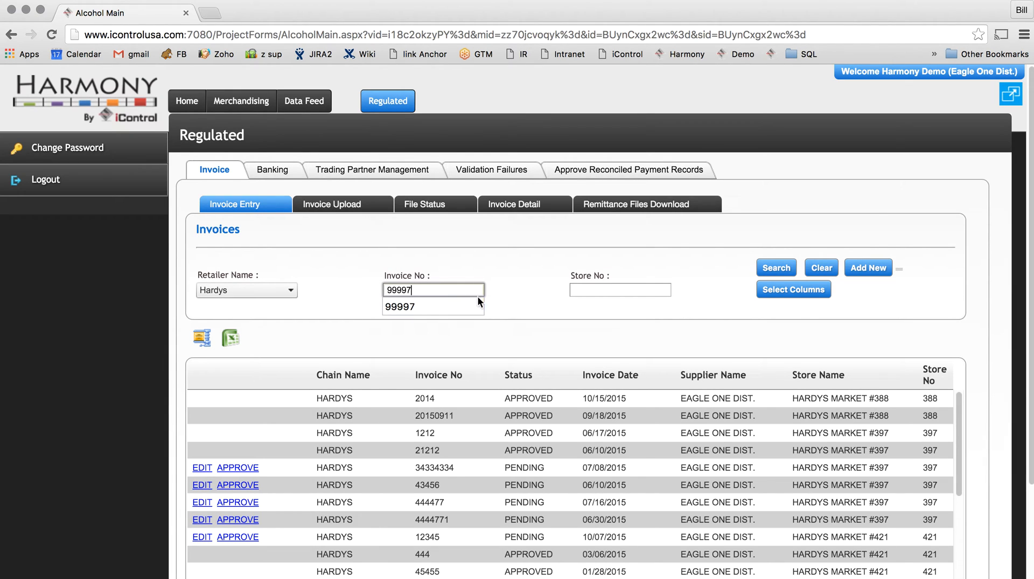
click(783, 270)
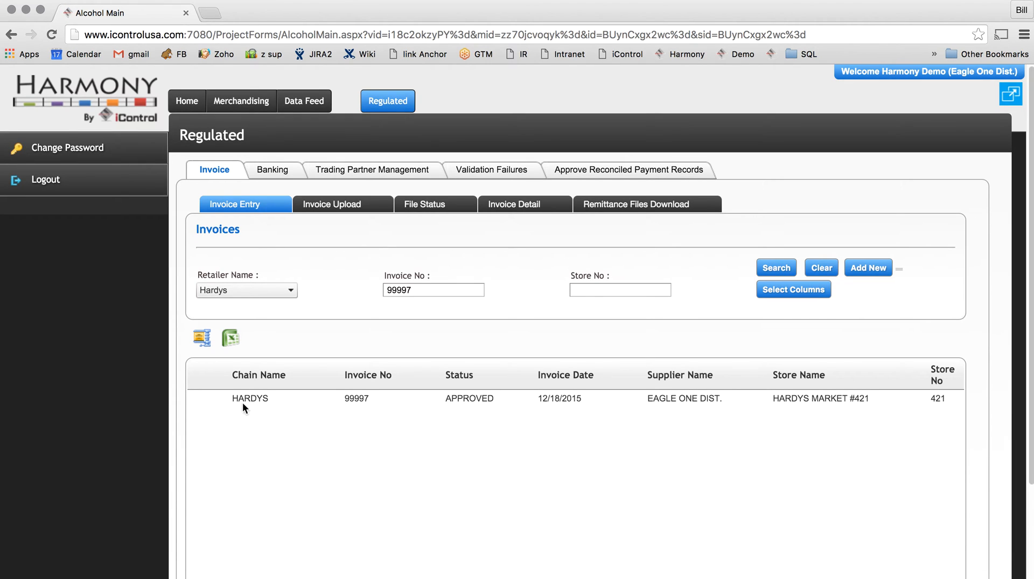
right_click(302, 412)
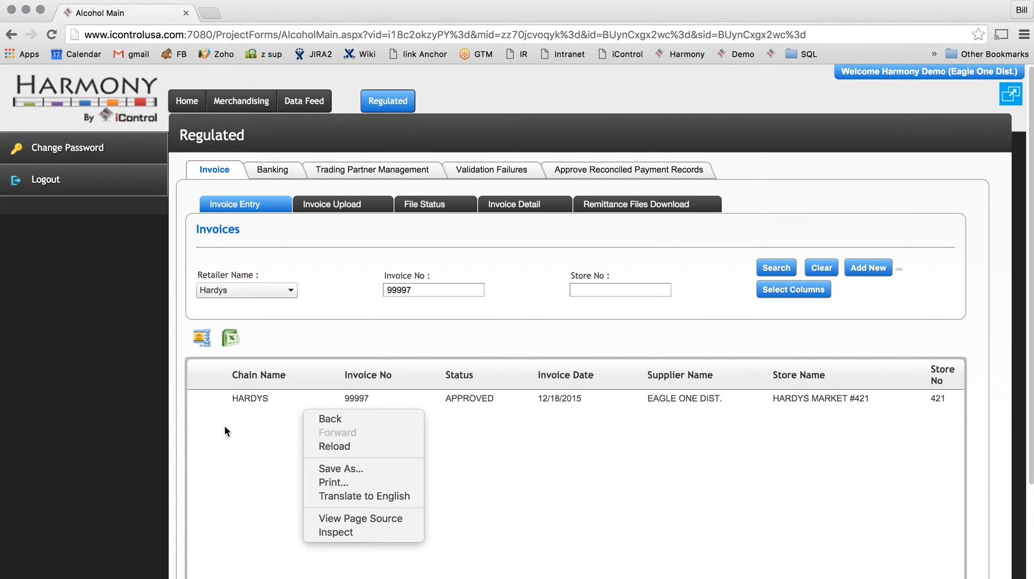
key(Escape)
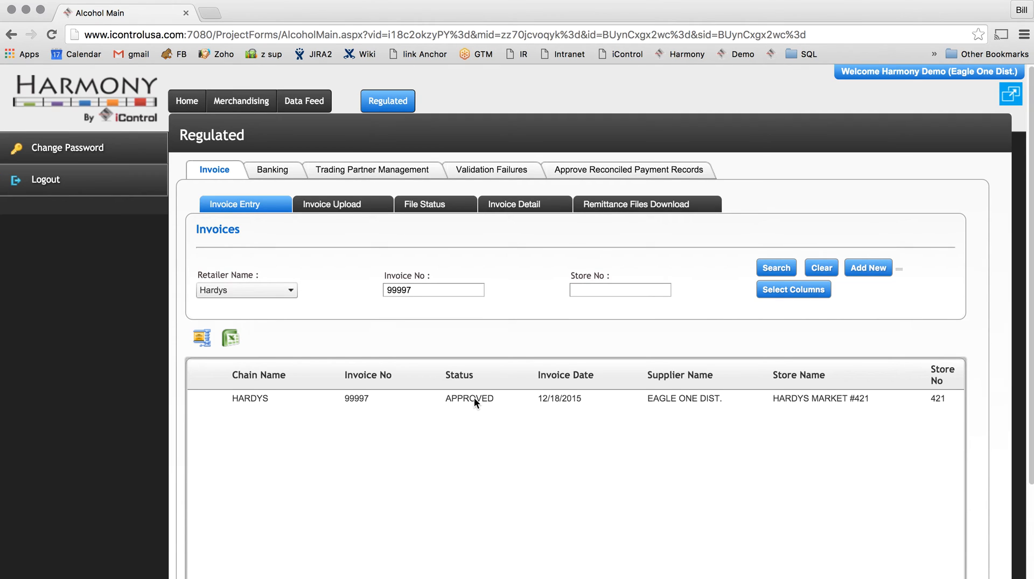
scroll(699, 499, down, 3)
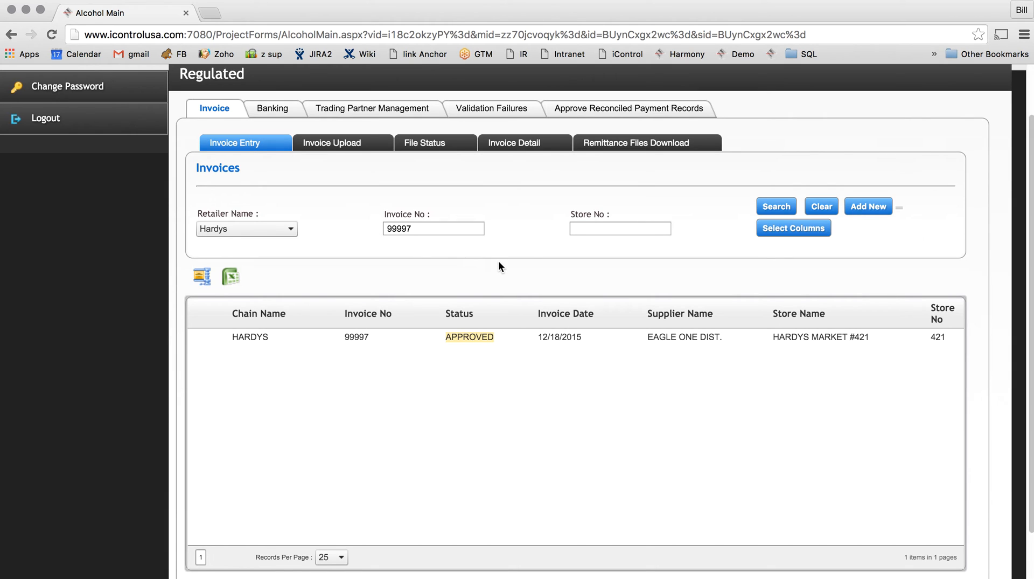
List all Hardys invoices without the number filter and open pending invoice 34334334 for editing.
double_click(421, 227)
text(99)
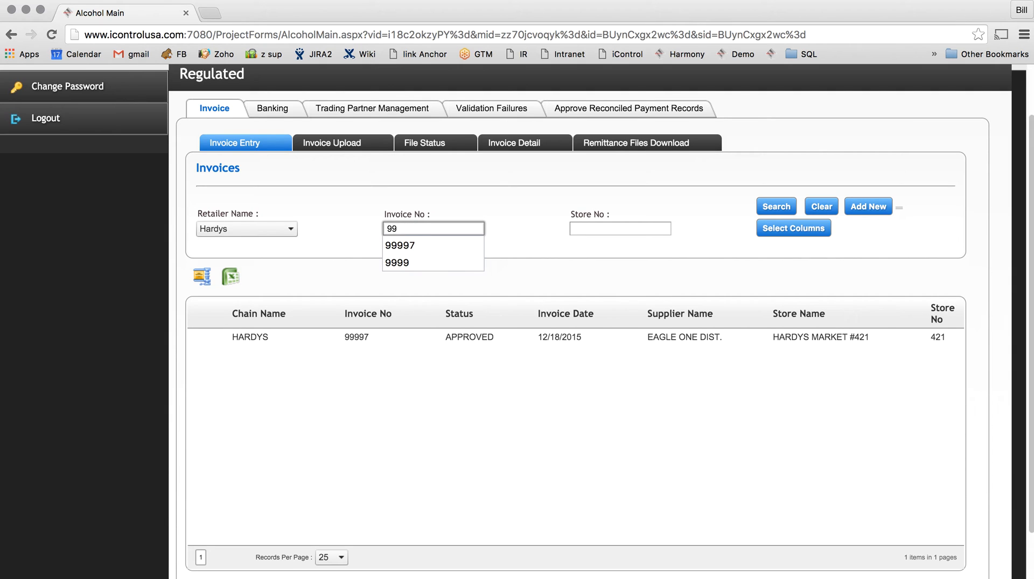
click(787, 214)
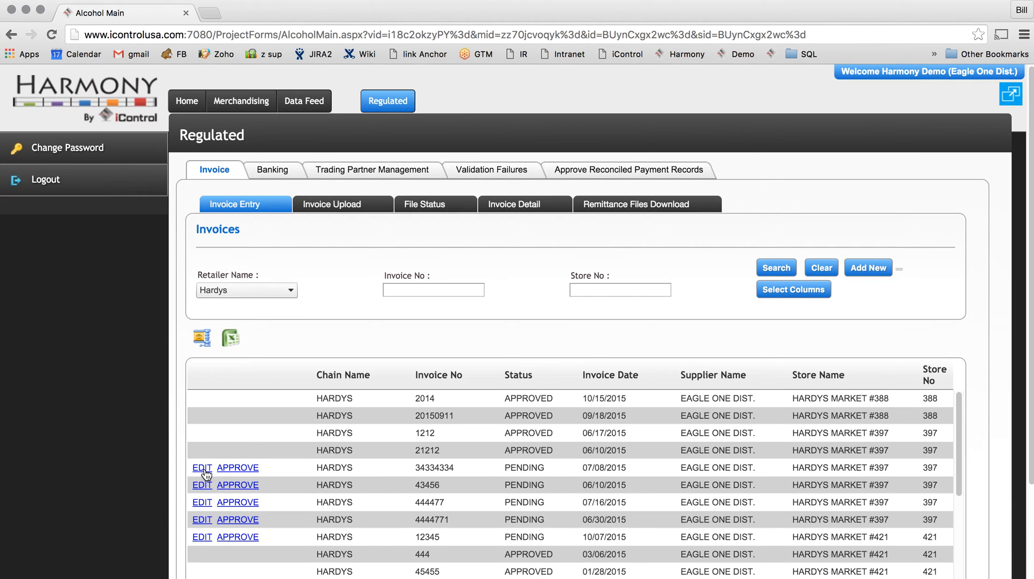
click(203, 467)
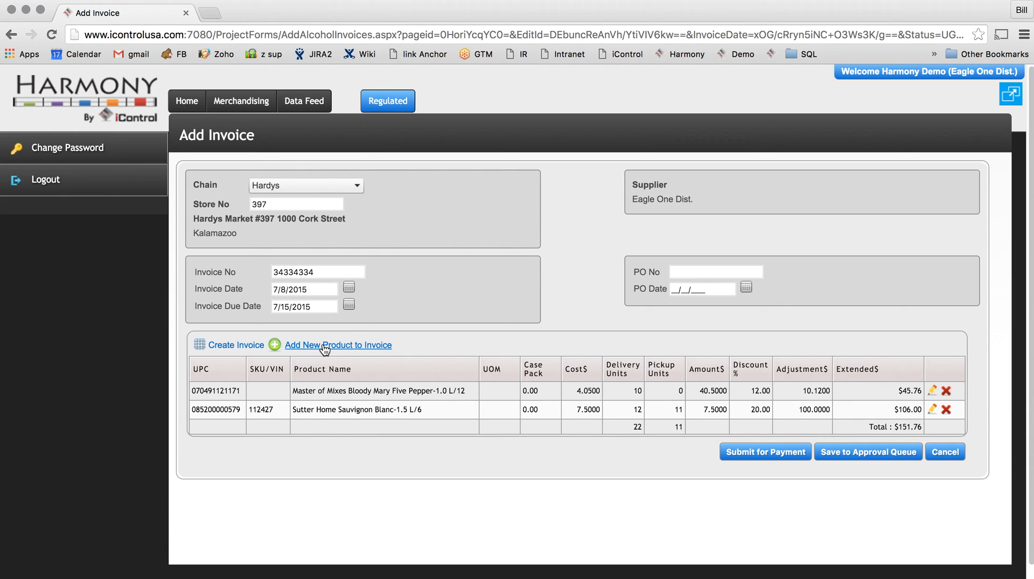
click(375, 347)
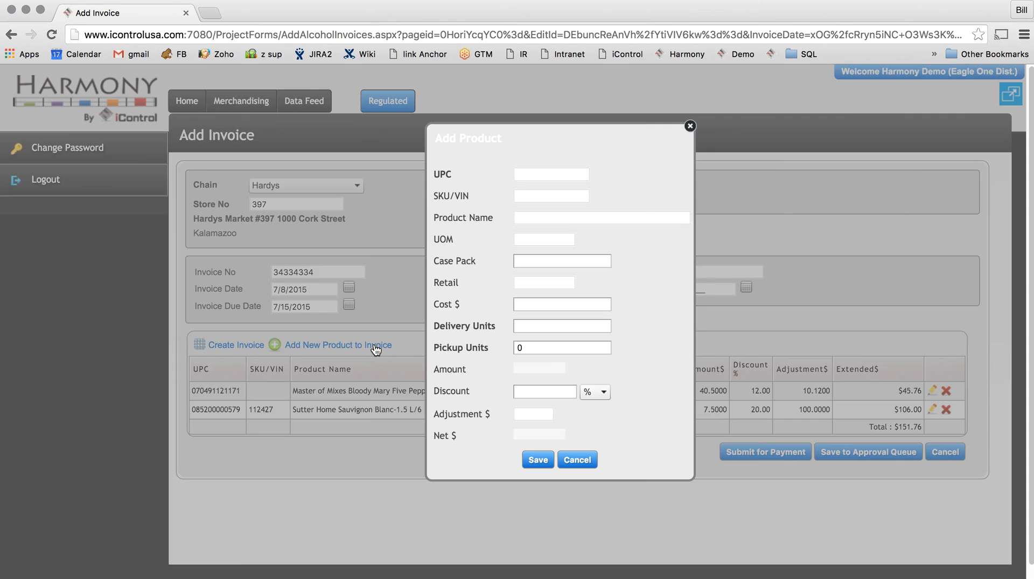
click(549, 173)
text(123456789101)
key(Tab)
text(1234)
key(Tab)
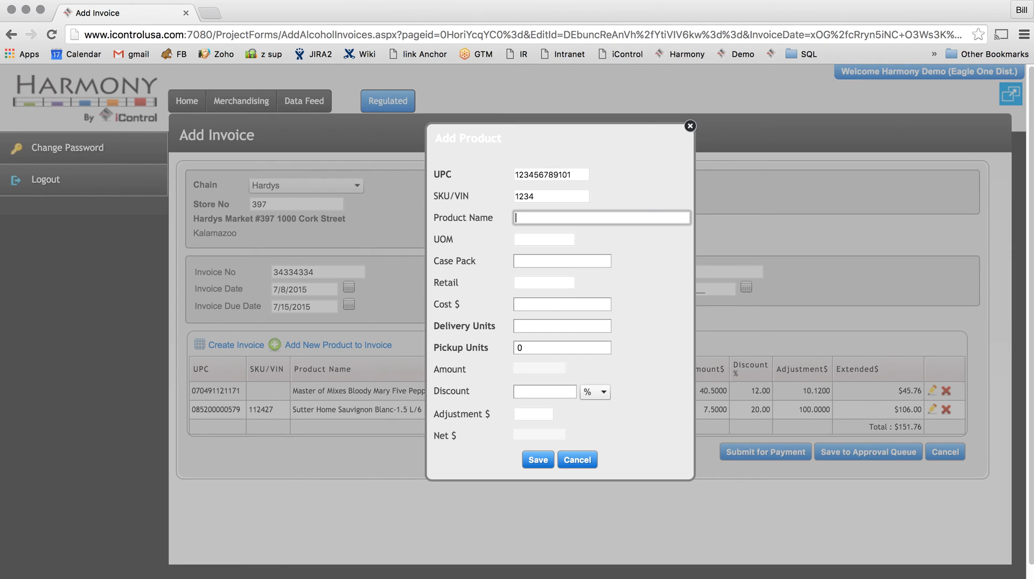
Name the product "the best cabernet" and set its UOM to each and case pack to 12.
text(the best cabernet)
key(Tab)
text(eac)
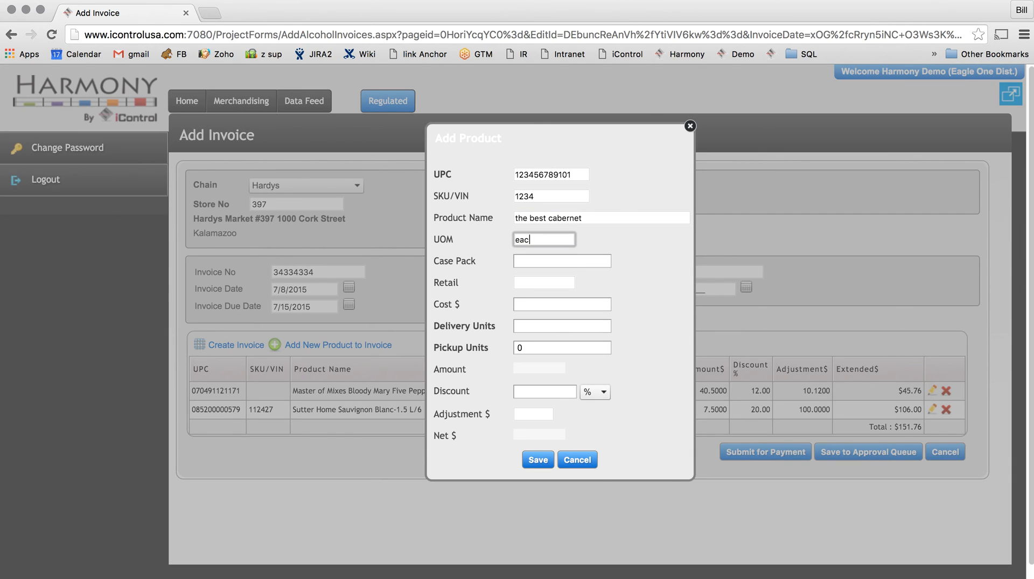
text(h)
key(Tab)
text(12)
key(Tab)
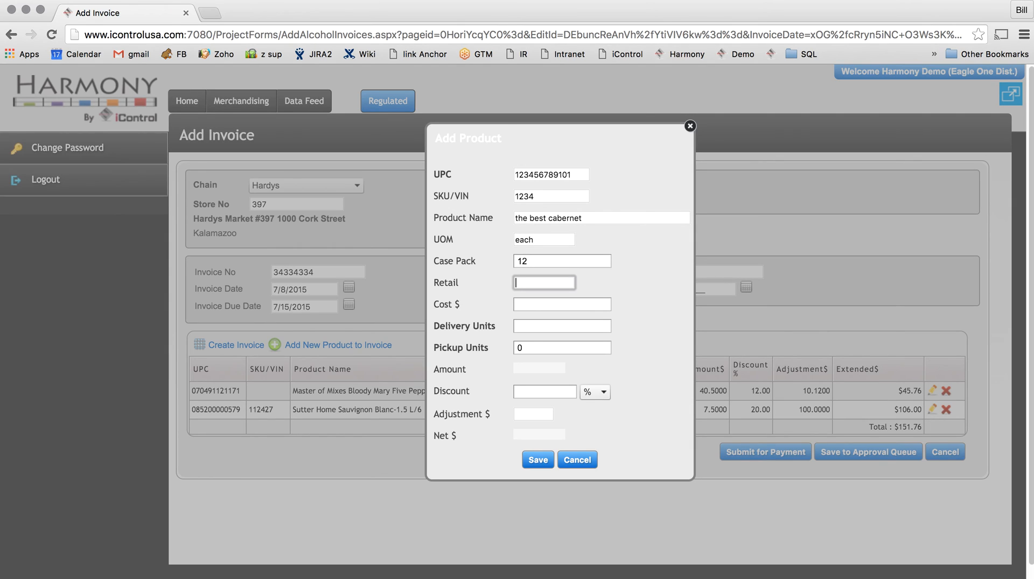
Set the product's retail to 9.99, cost to 6.99 and delivery units to 12, and save the product.
text(9.99)
key(Tab)
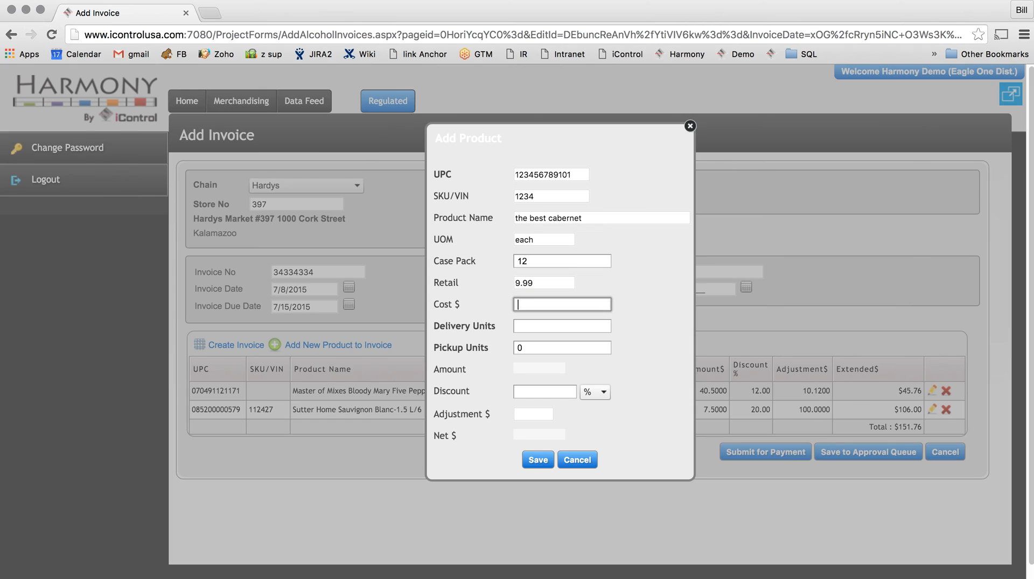
text(6.99)
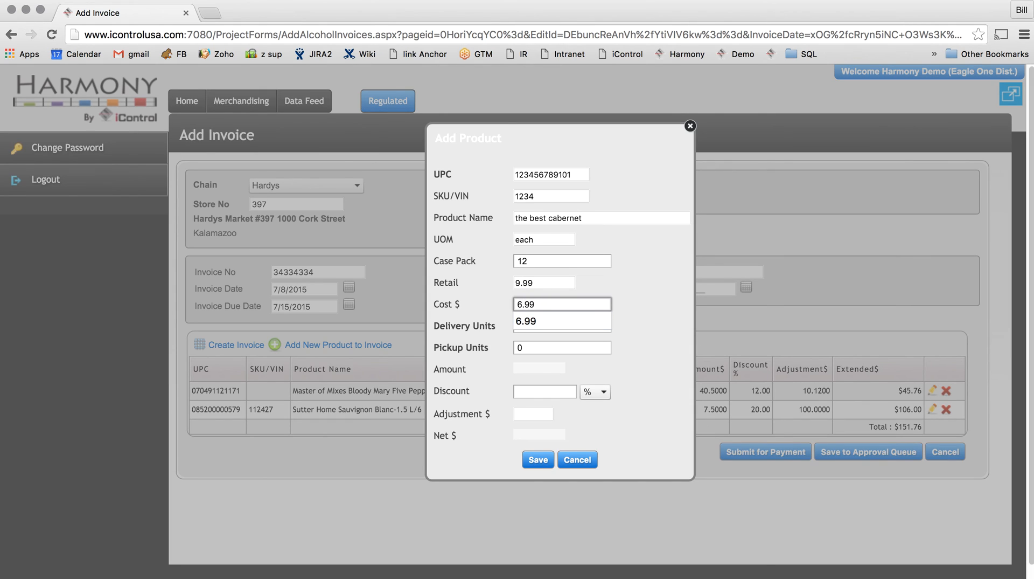
key(Tab)
text(10)
key(Tab)
key(shift+Tab)
text(12)
key(Tab)
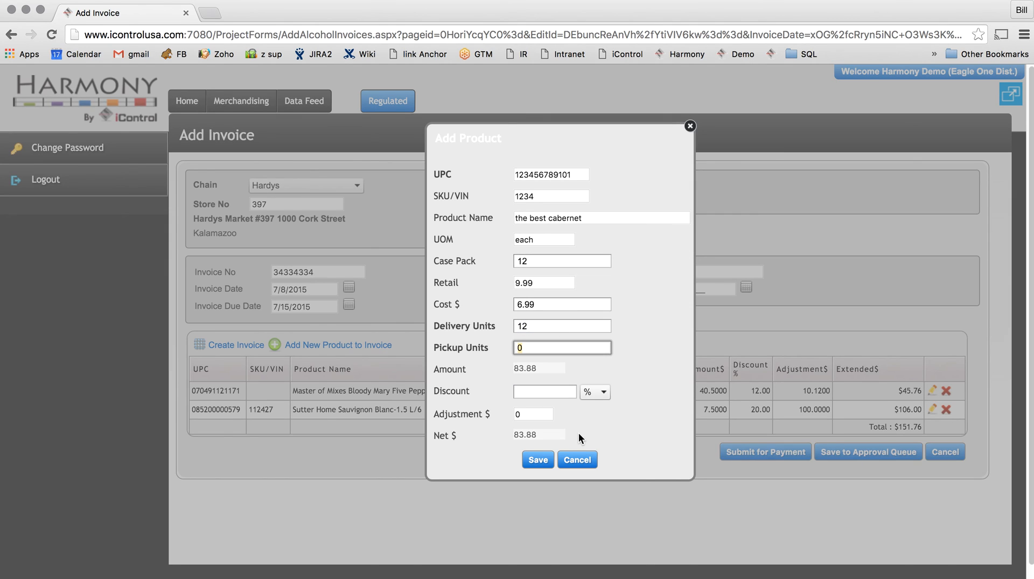
click(539, 460)
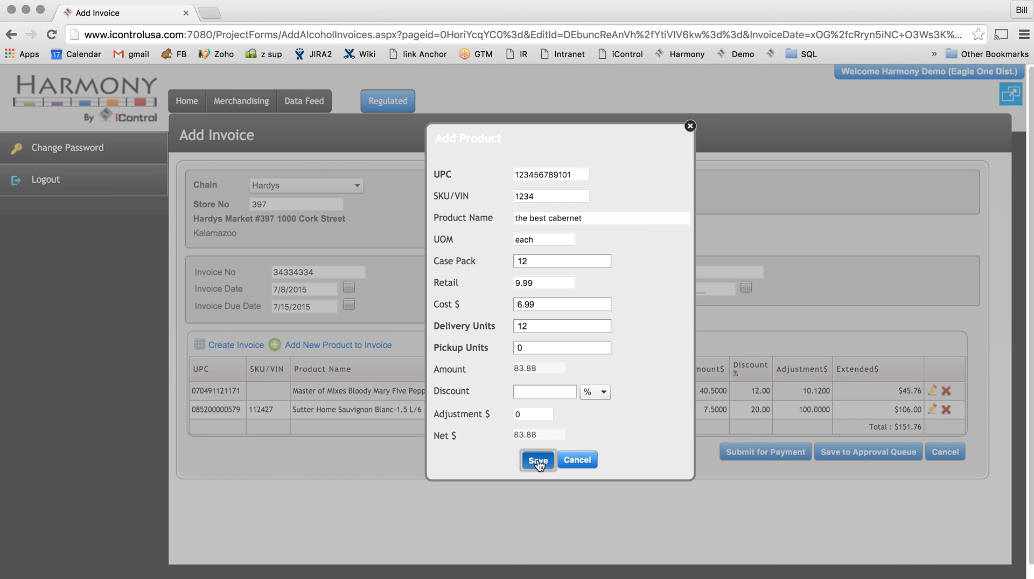